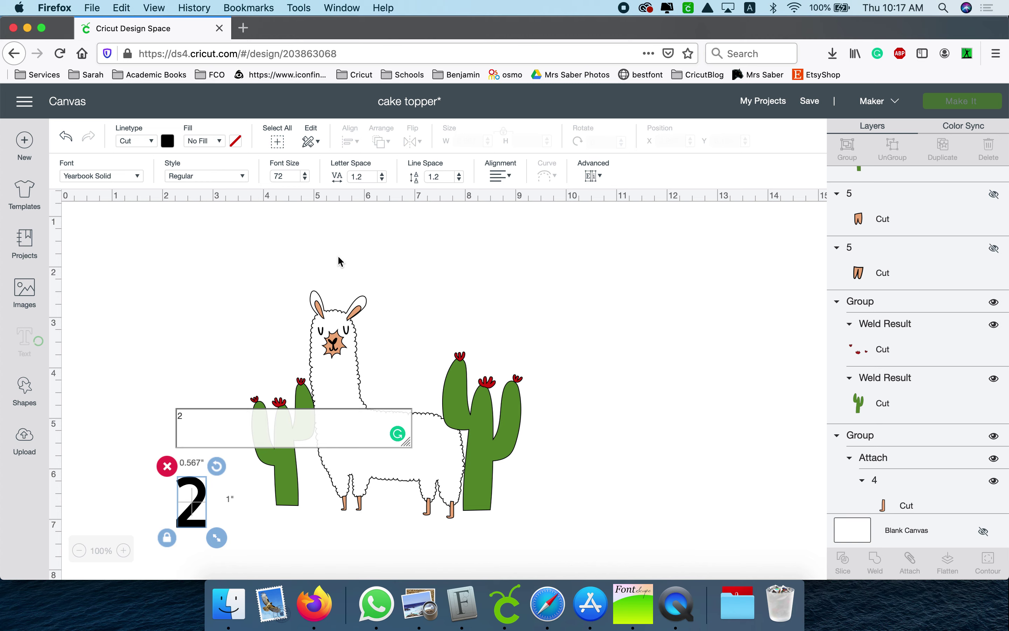
Step: Move the number 2 above the right cactus, set its font to Storybook - Shorty and enlarge it to about 2.48 by 3.58 inches
{"action": "left_click_drag", "start_coordinate": [204, 506], "coordinate": [554, 287]}
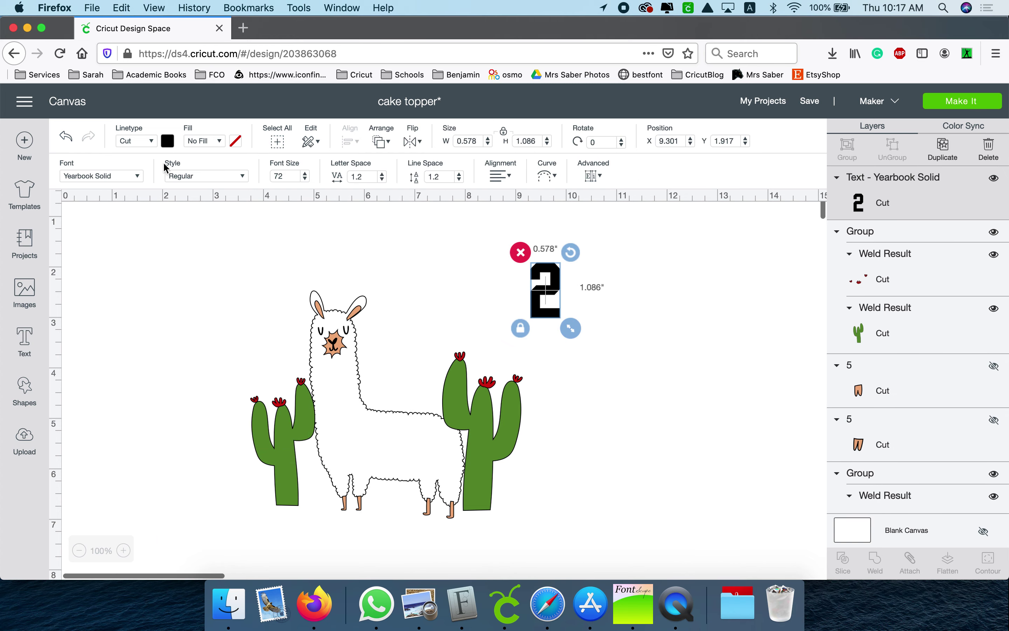
{"action": "left_click", "coordinate": [136, 176]}
{"action": "left_click", "coordinate": [451, 278]}
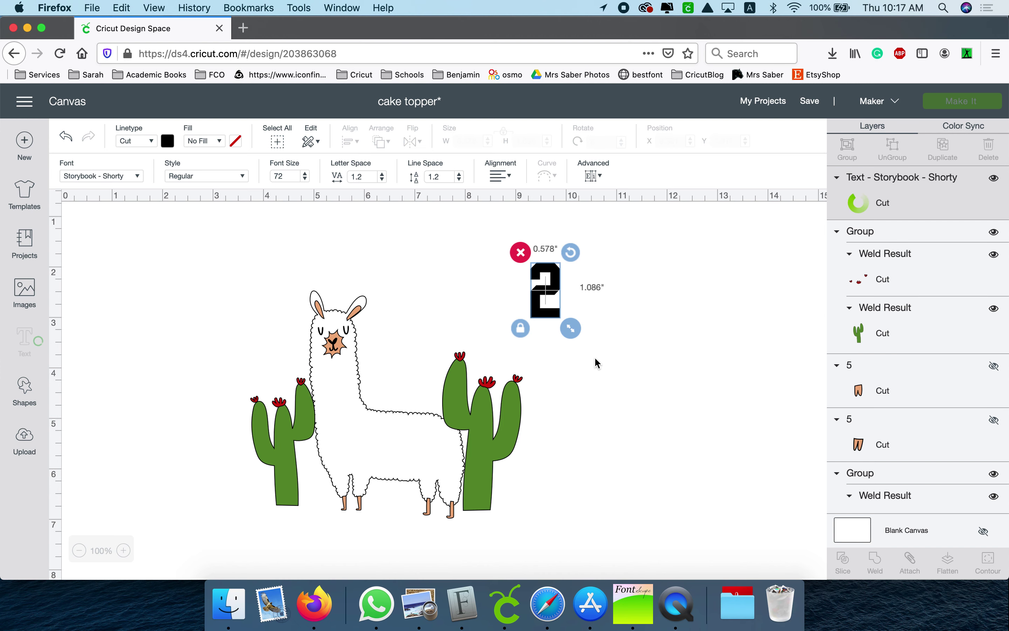
{"action": "left_click_drag", "start_coordinate": [570, 319], "coordinate": [638, 440]}
Step: Color the number 2 light pink, move it over the right cactus and send it to the back
{"action": "left_click", "coordinate": [167, 140]}
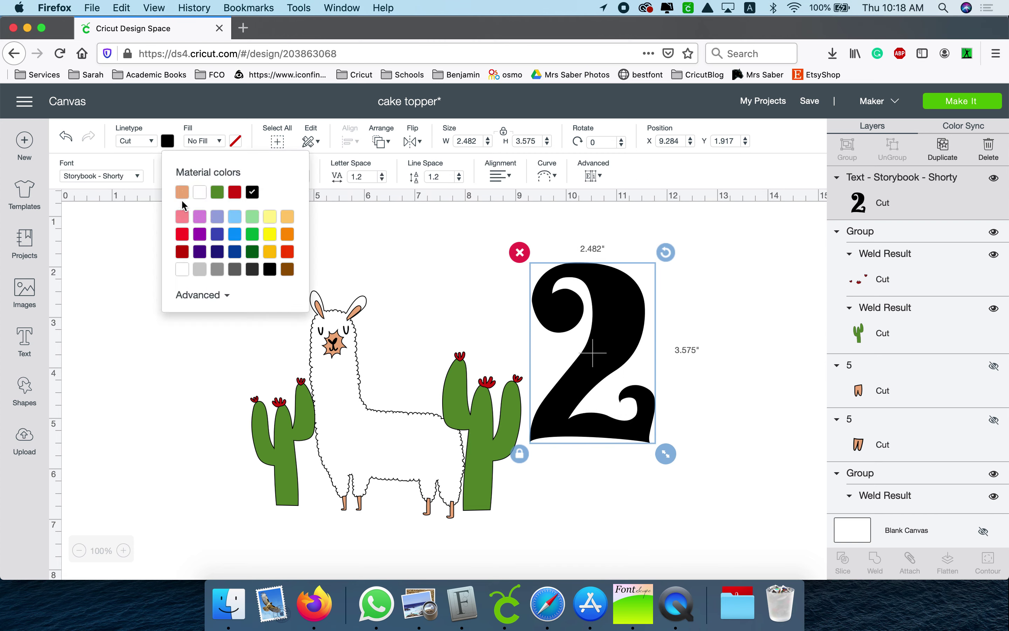
{"action": "left_click", "coordinate": [186, 219]}
{"action": "left_click_drag", "start_coordinate": [577, 336], "coordinate": [467, 350]}
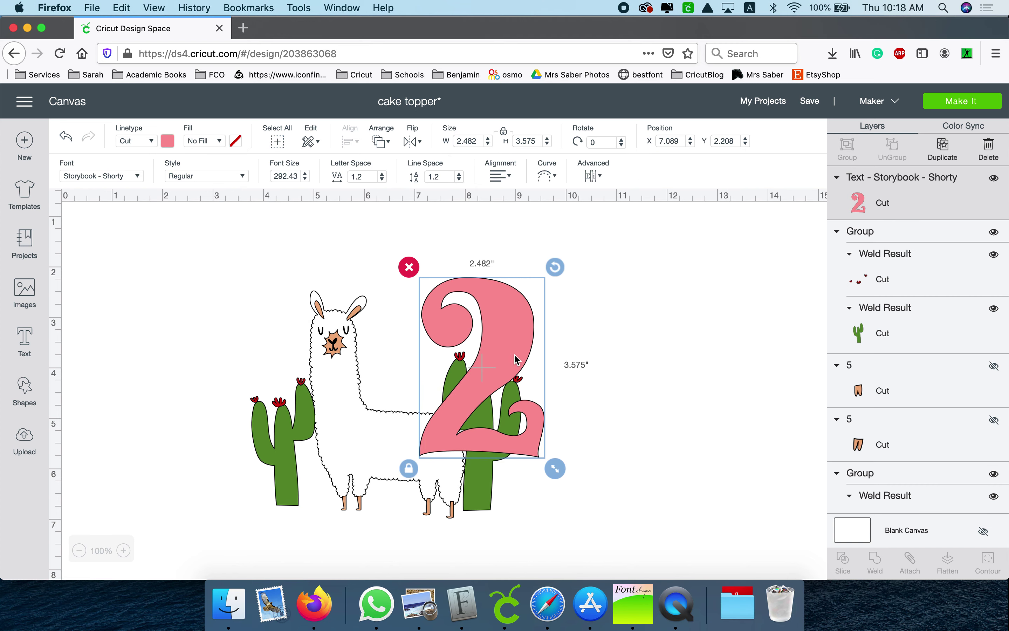
{"action": "left_click", "coordinate": [378, 141]}
{"action": "left_click", "coordinate": [383, 169]}
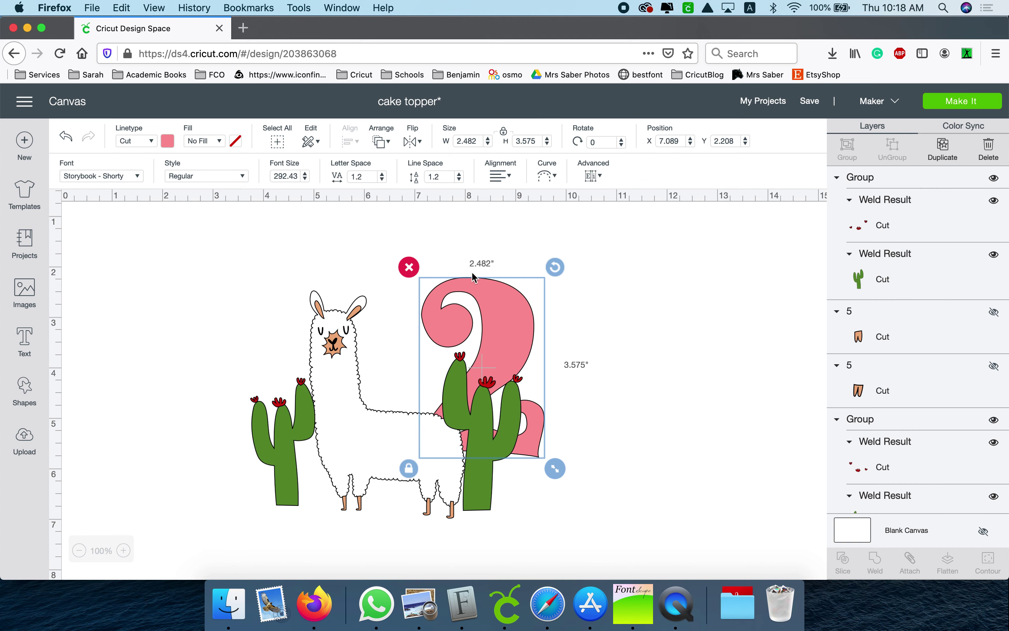
Step: Tilt the number 2 slightly counterclockwise to about 354.6° and place it behind the right cactus at about X 7.54, Y 1.73
{"action": "left_click_drag", "start_coordinate": [485, 293], "coordinate": [478, 268]}
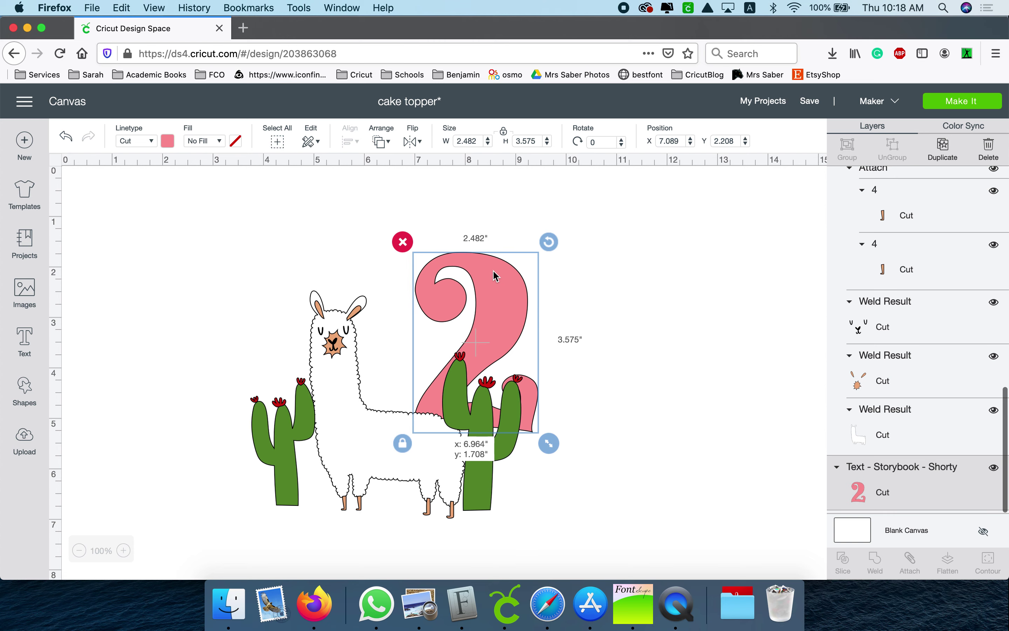
{"action": "left_click_drag", "start_coordinate": [546, 243], "coordinate": [538, 240]}
{"action": "left_click_drag", "start_coordinate": [511, 292], "coordinate": [541, 291]}
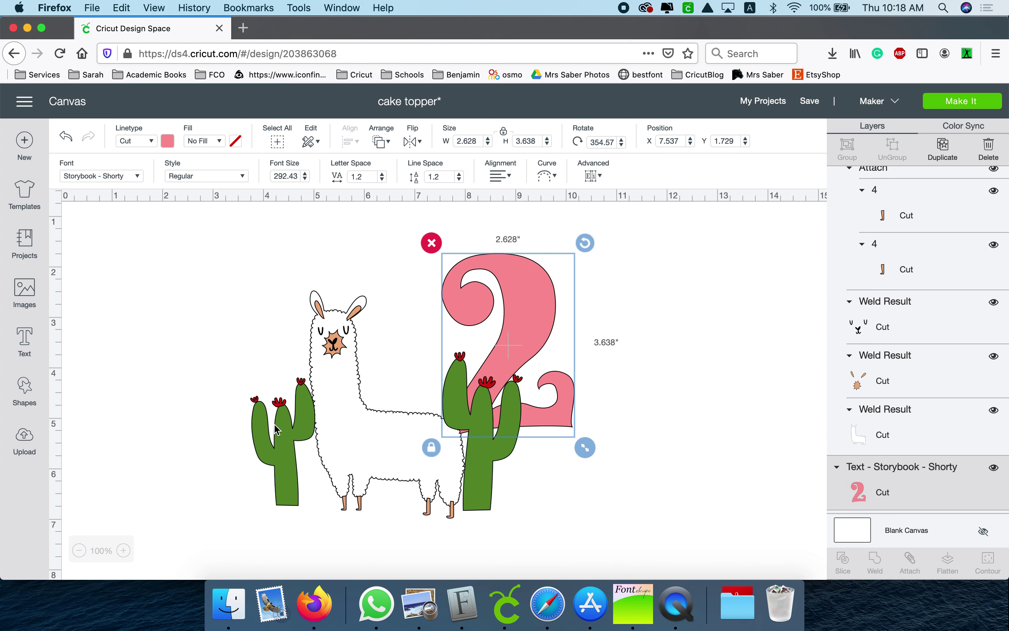
Step: Add the person's name as text in Storybook - Shorty, place it across the llama's feet and color it light pink
{"action": "left_click", "coordinate": [25, 342]}
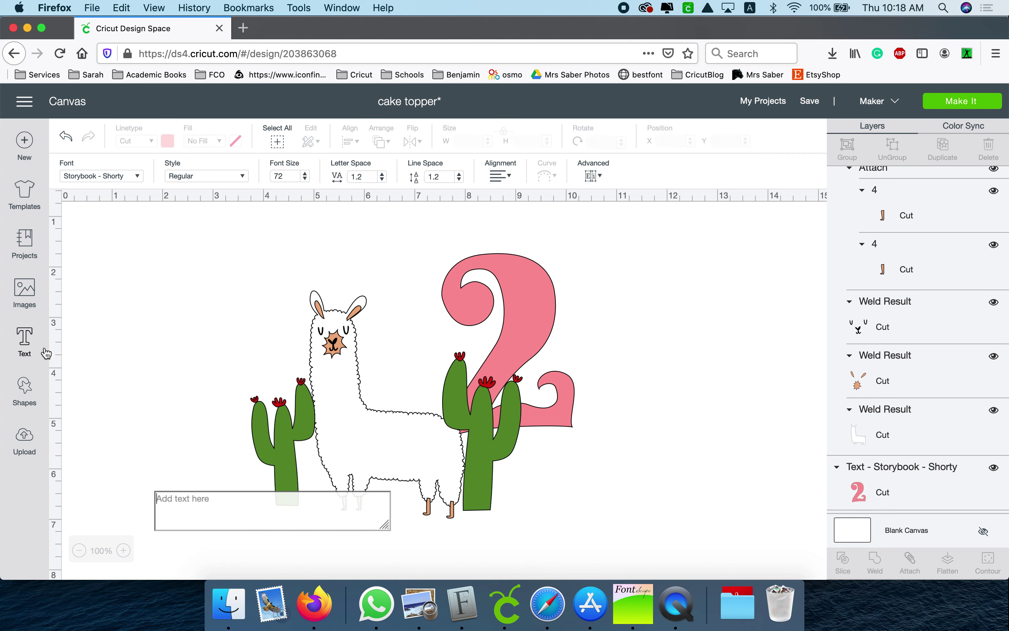
{"action": "type", "text": "Sarah"}
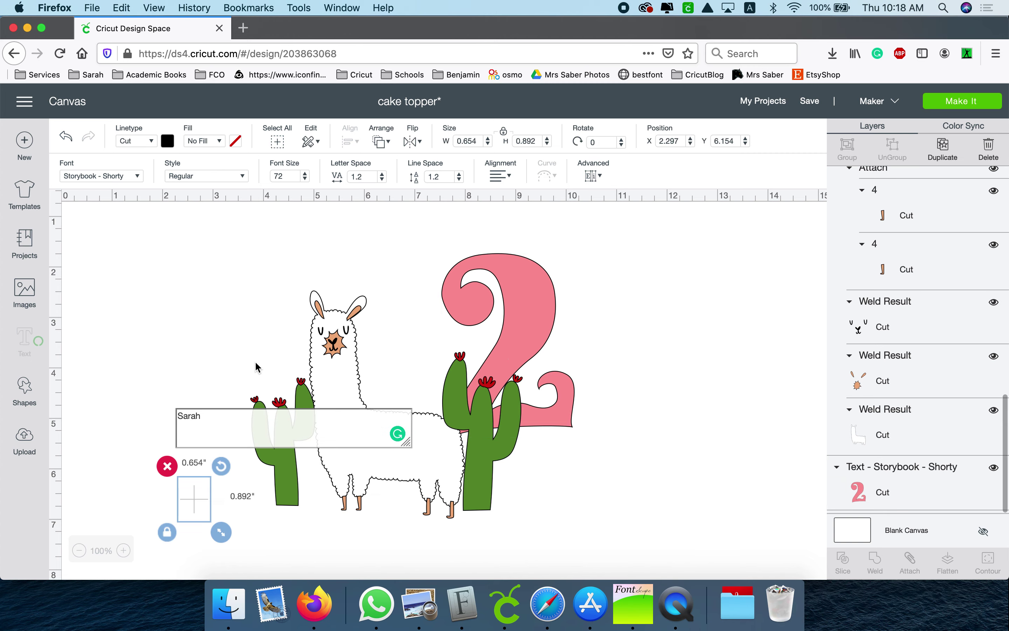
{"action": "left_click", "coordinate": [140, 175]}
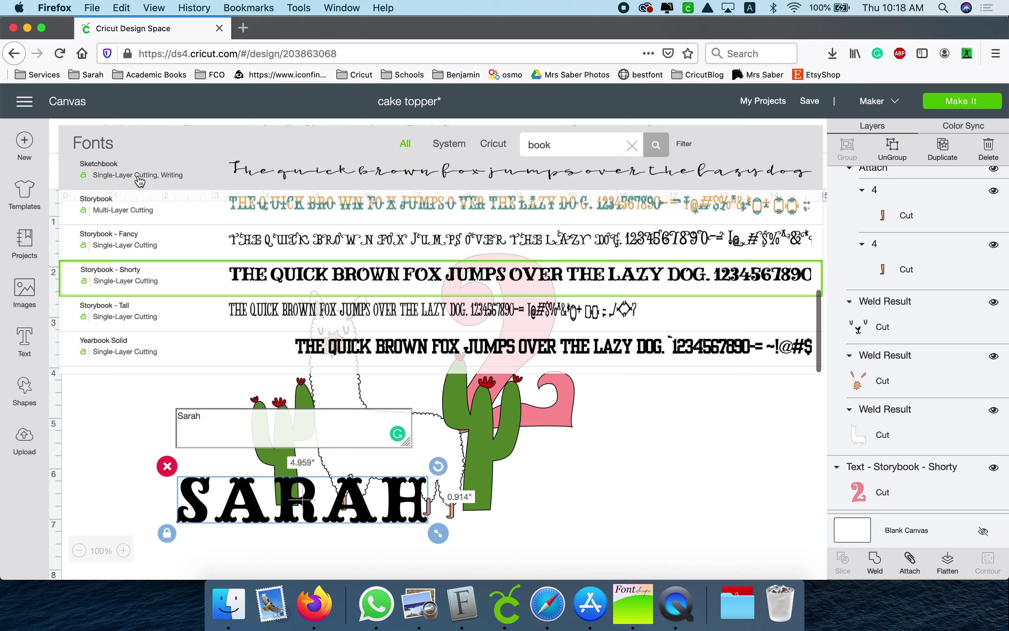
{"action": "left_click", "coordinate": [111, 476]}
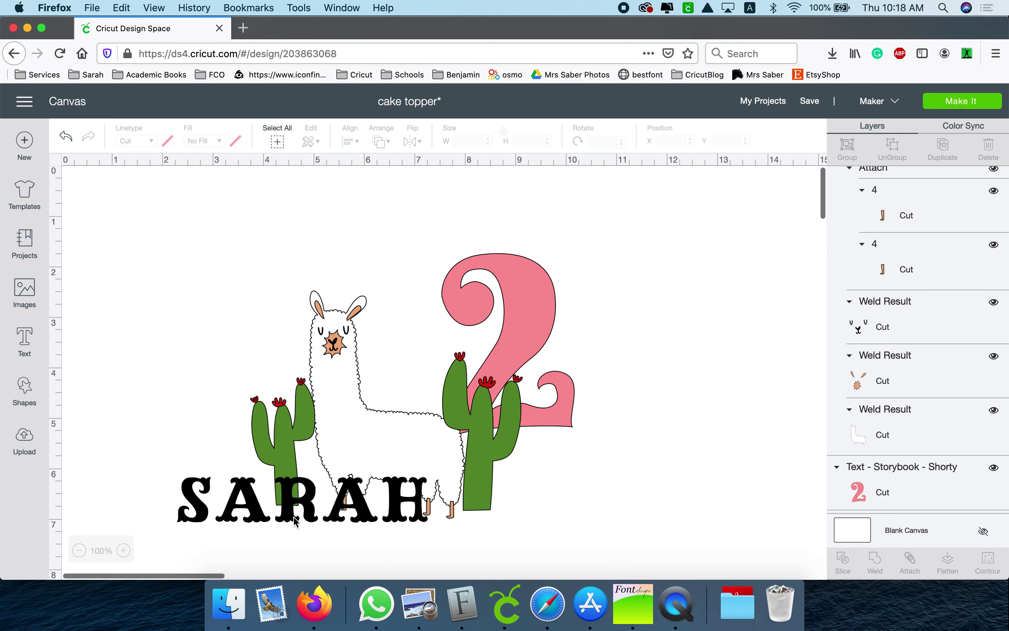
{"action": "left_click_drag", "start_coordinate": [293, 520], "coordinate": [408, 520]}
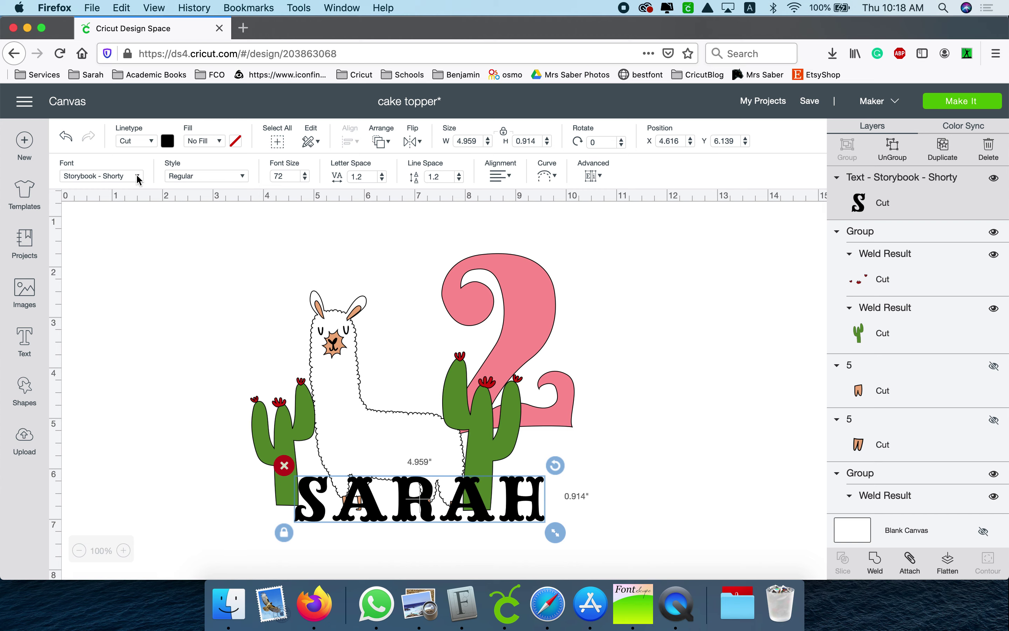
{"action": "left_click", "coordinate": [168, 142]}
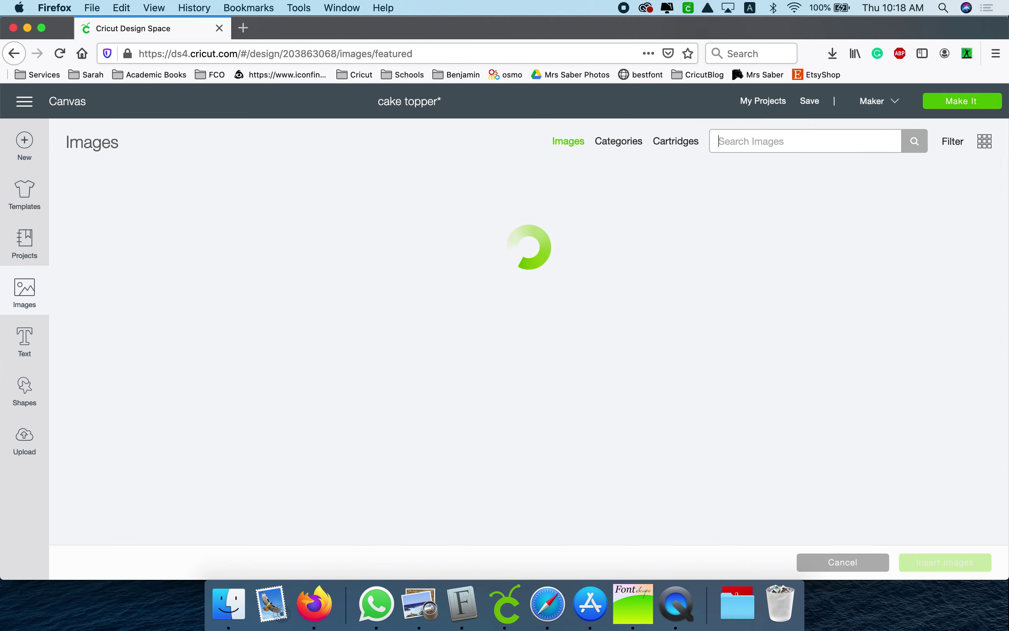
Step: Search the image library for "banner" and insert the Heart with Banner Outline image
{"action": "type", "text": "banner"}
{"action": "key", "text": "Return"}
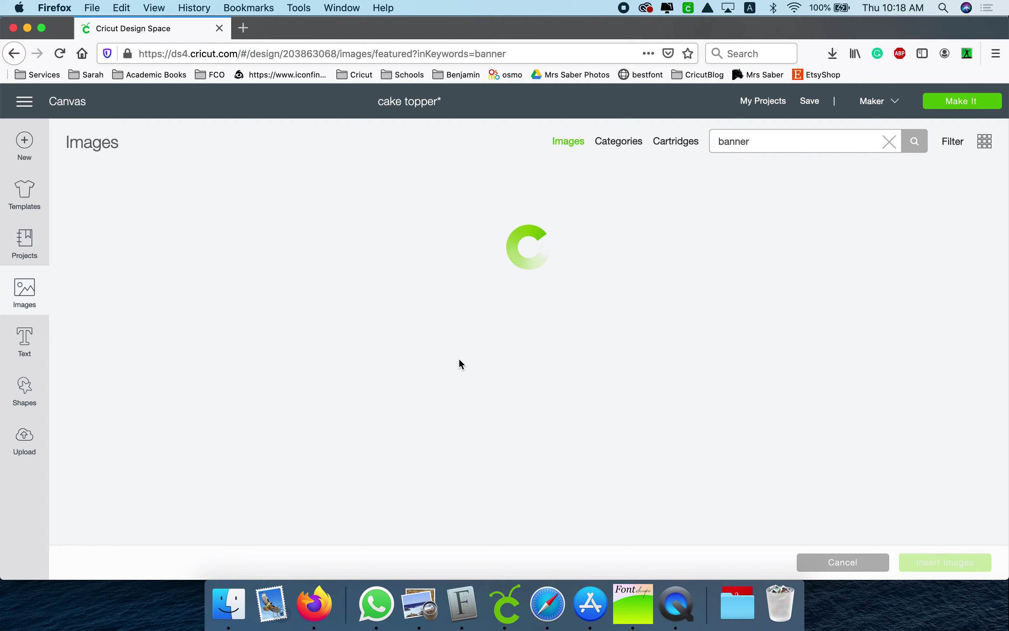
{"action": "scroll", "coordinate": [459, 360], "scroll_direction": "down", "scroll_amount": 10}
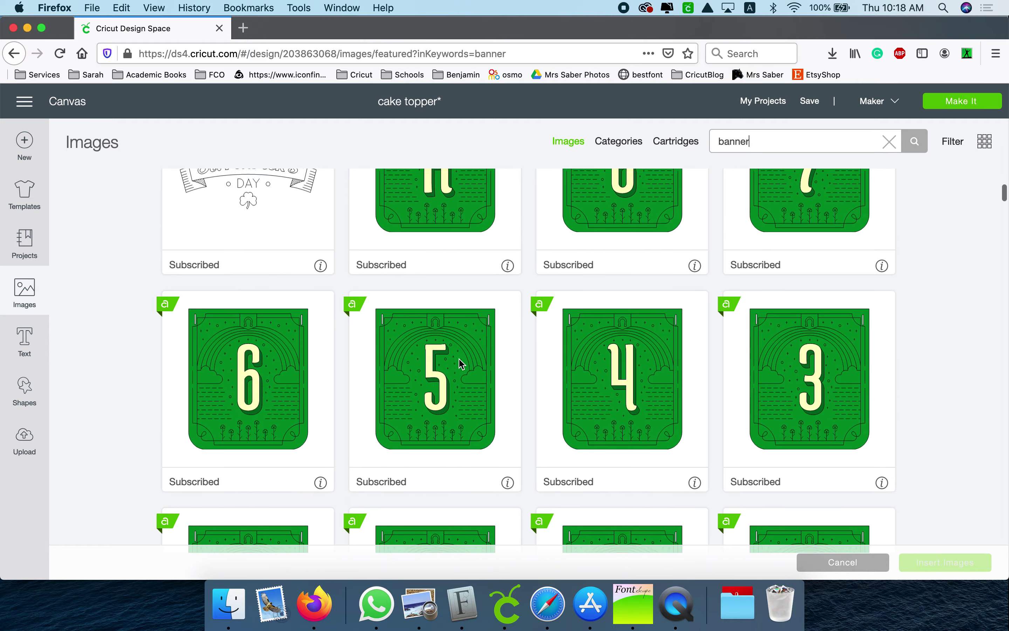
{"action": "scroll", "coordinate": [459, 360], "scroll_direction": "down", "scroll_amount": 20}
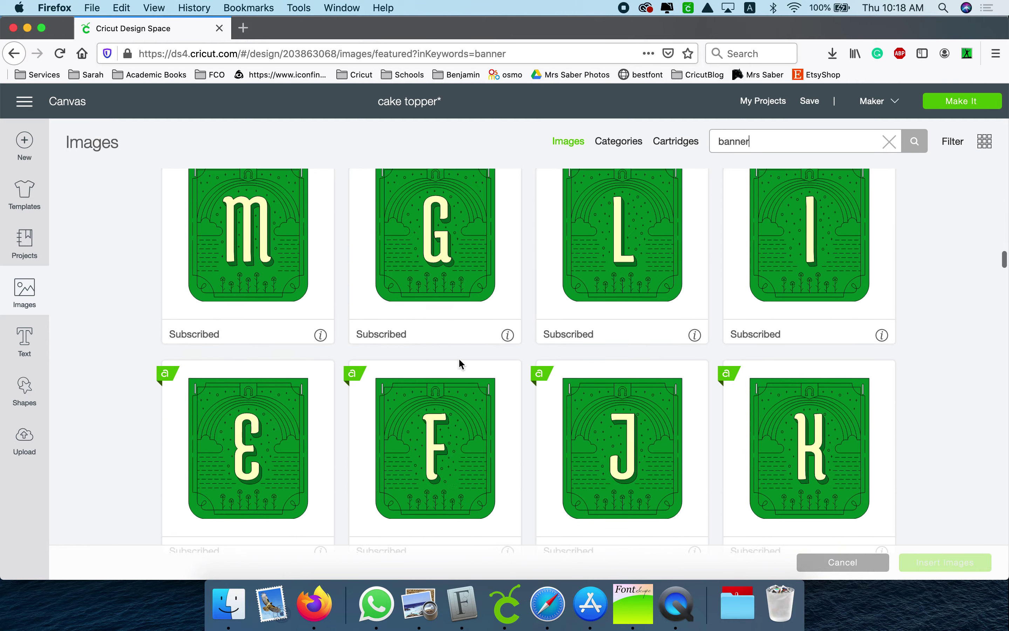
{"action": "scroll", "coordinate": [459, 359], "scroll_direction": "down", "scroll_amount": 20}
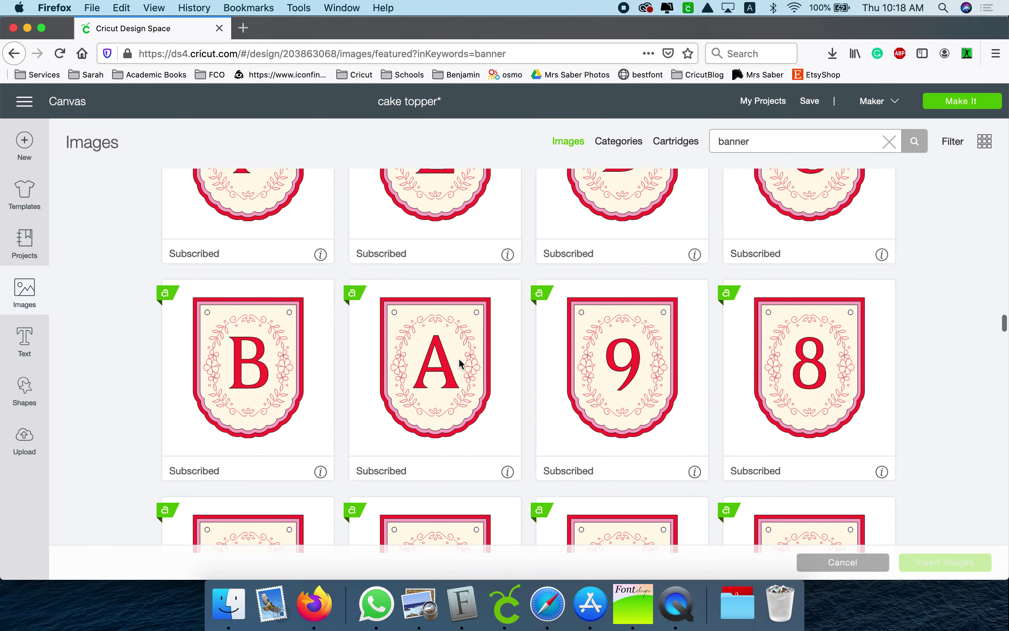
{"action": "scroll", "coordinate": [459, 358], "scroll_direction": "down", "scroll_amount": 20}
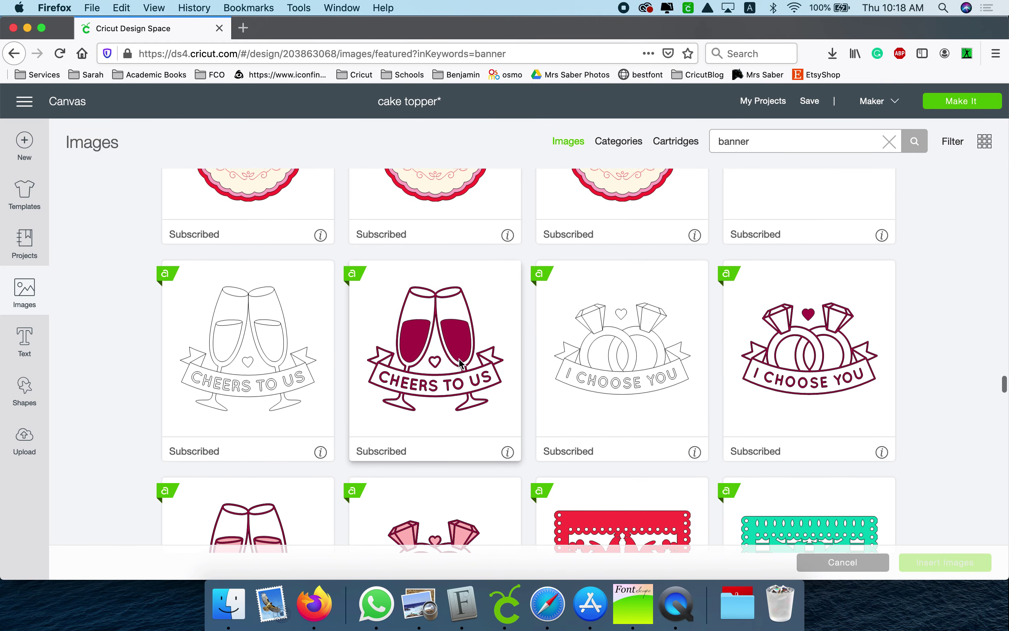
{"action": "left_click", "coordinate": [806, 376]}
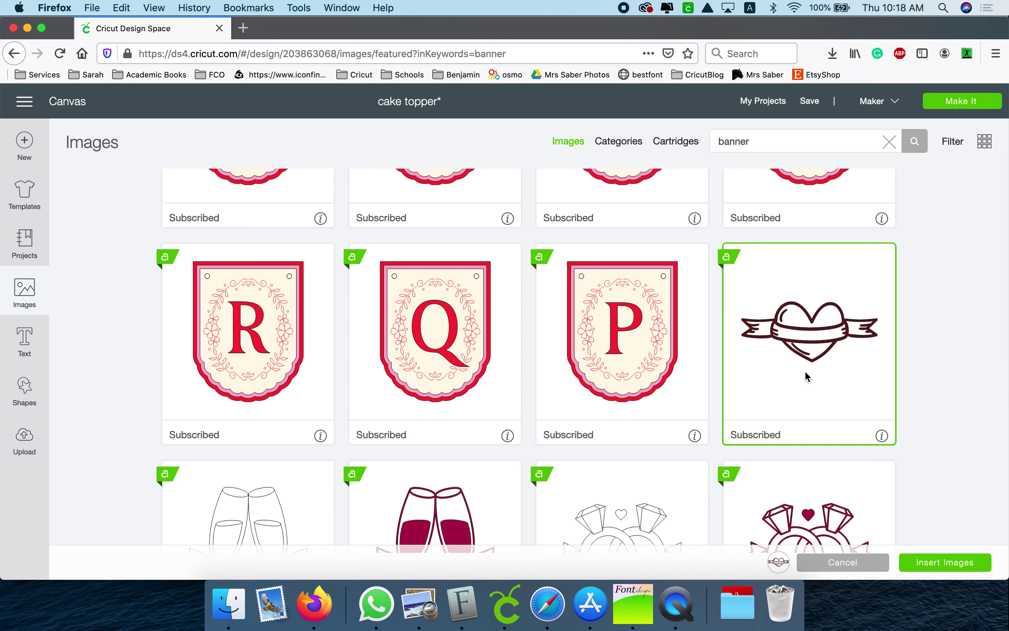
{"action": "left_click", "coordinate": [920, 563]}
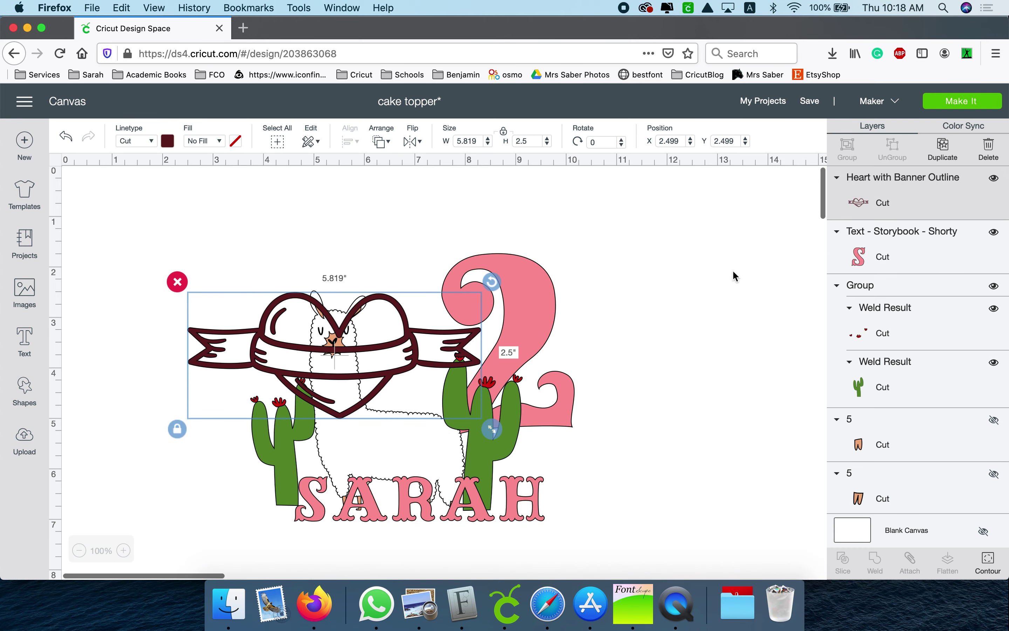
Step: Try hiding all contours of the heart banner except the ribbon's center band and two ends, and delete the image
{"action": "left_click_drag", "start_coordinate": [319, 356], "coordinate": [643, 356]}
{"action": "left_click", "coordinate": [994, 568]}
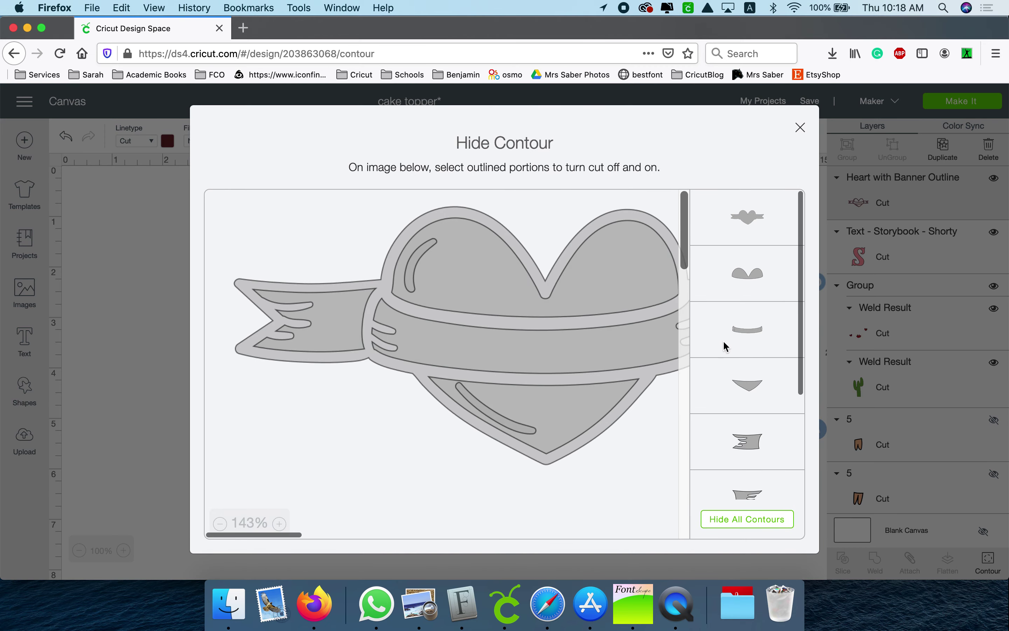
{"action": "left_click", "coordinate": [710, 520]}
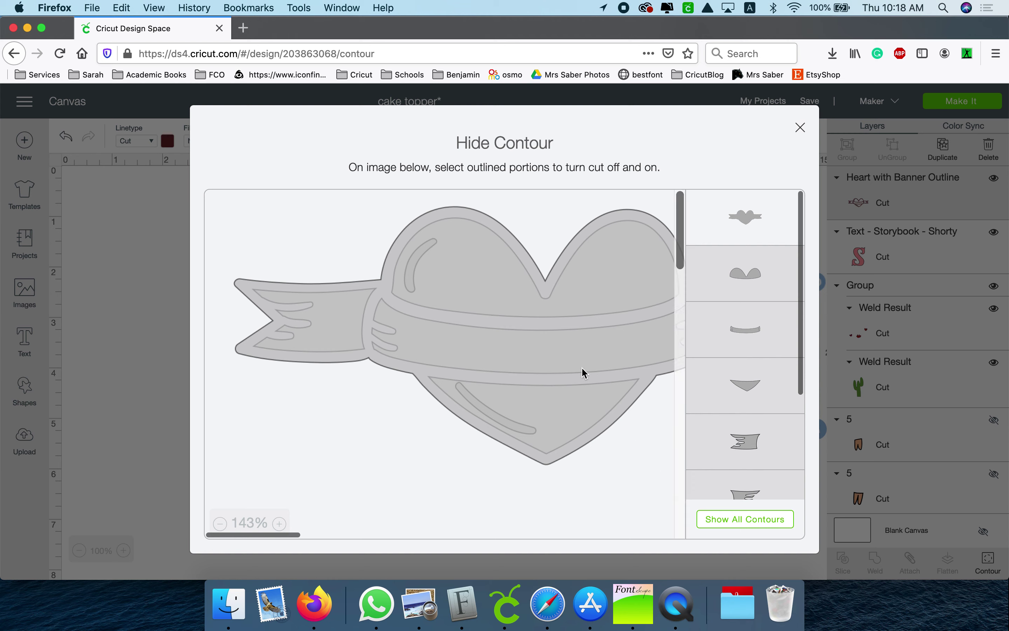
{"action": "left_click", "coordinate": [367, 288]}
{"action": "left_click", "coordinate": [394, 331]}
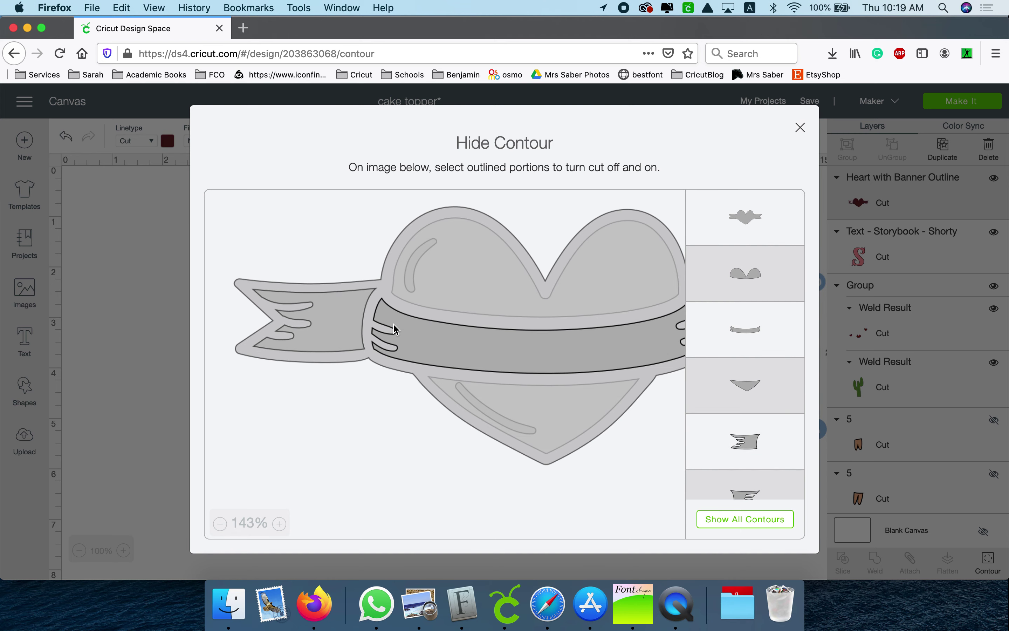
{"action": "scroll", "coordinate": [417, 323], "scroll_direction": "right", "scroll_amount": 3}
{"action": "left_click", "coordinate": [599, 314]}
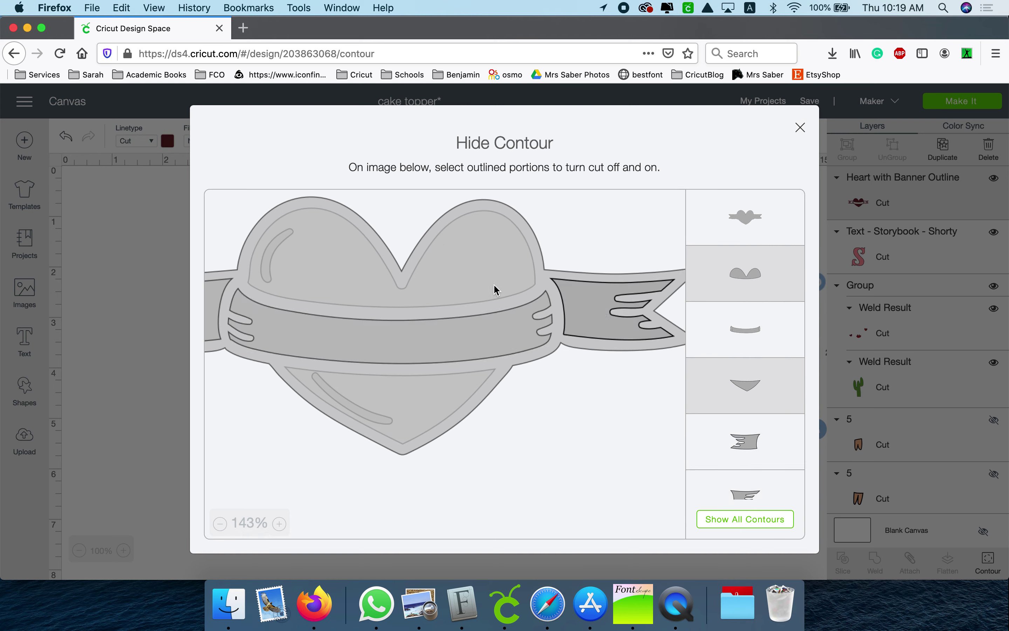
{"action": "left_click", "coordinate": [798, 128]}
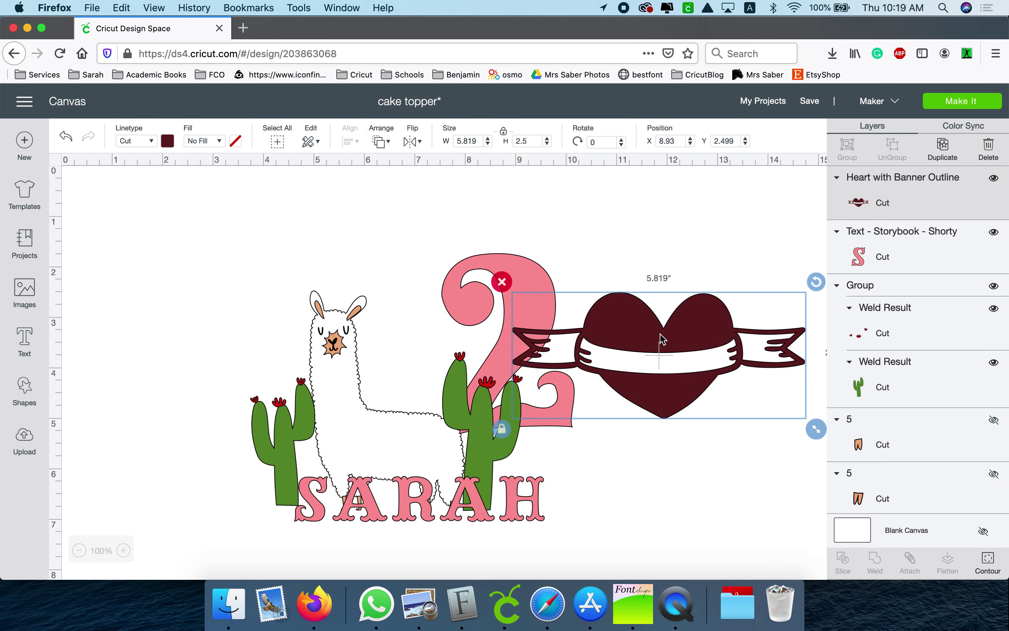
{"action": "key", "text": "Delete"}
Step: Browse the "banner" results in the image library and insert the Craft Queen image with the pink ribbon
{"action": "left_click", "coordinate": [17, 285]}
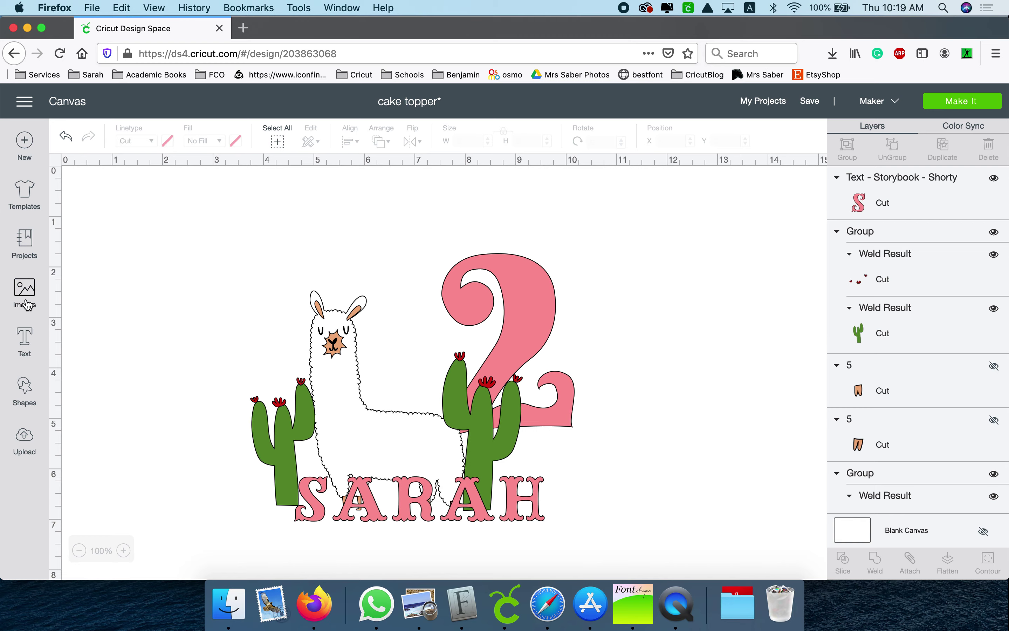
{"action": "scroll", "coordinate": [648, 434], "scroll_direction": "down", "scroll_amount": 5}
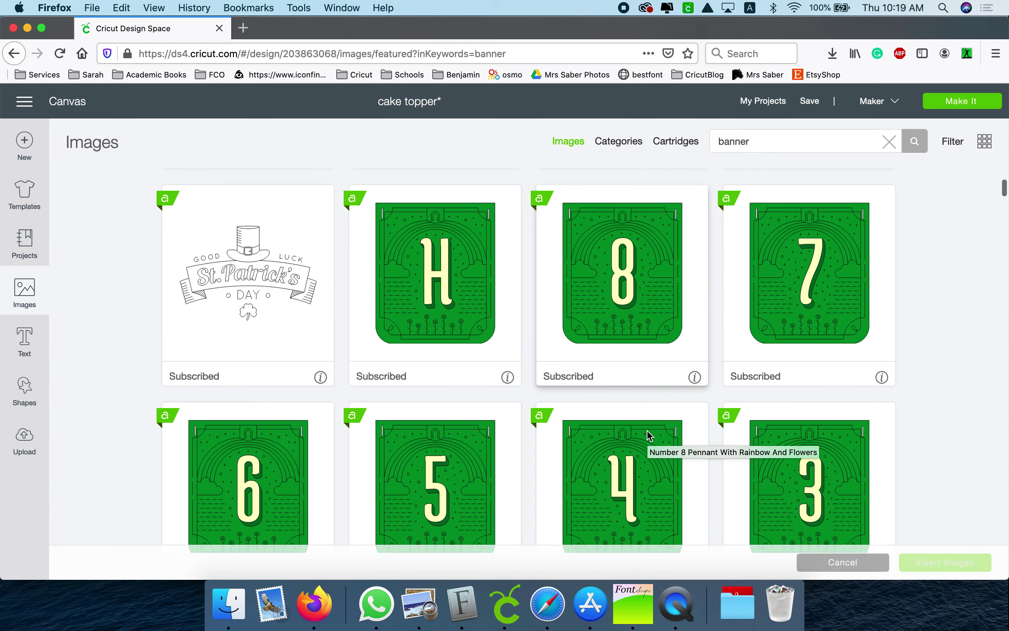
{"action": "scroll", "coordinate": [648, 434], "scroll_direction": "up", "scroll_amount": 5}
{"action": "scroll", "coordinate": [649, 434], "scroll_direction": "down", "scroll_amount": 3}
{"action": "scroll", "coordinate": [647, 429], "scroll_direction": "down", "scroll_amount": 15}
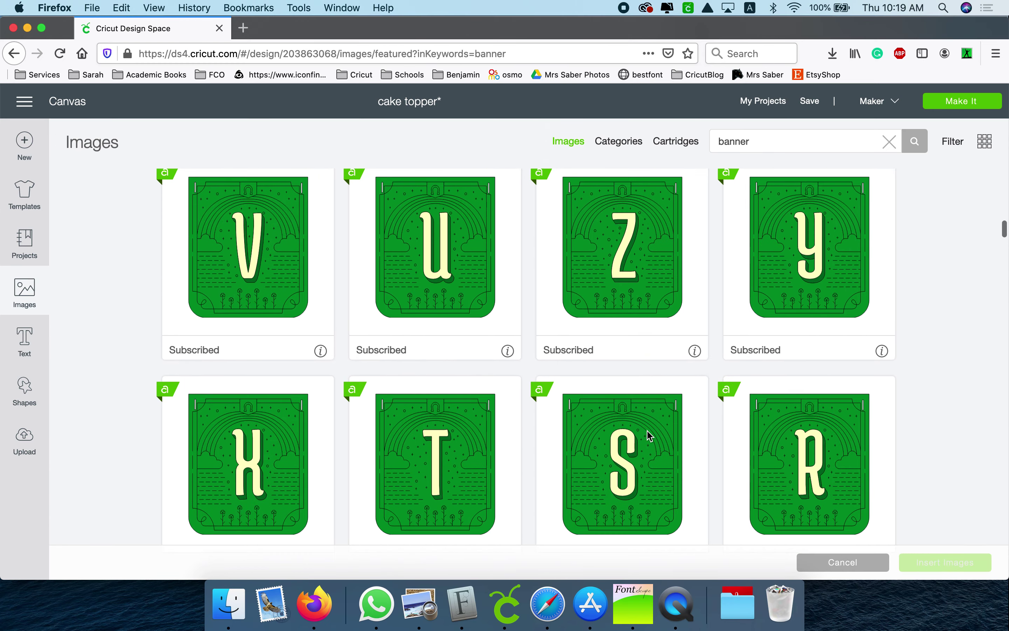
{"action": "scroll", "coordinate": [648, 436], "scroll_direction": "down", "scroll_amount": 20}
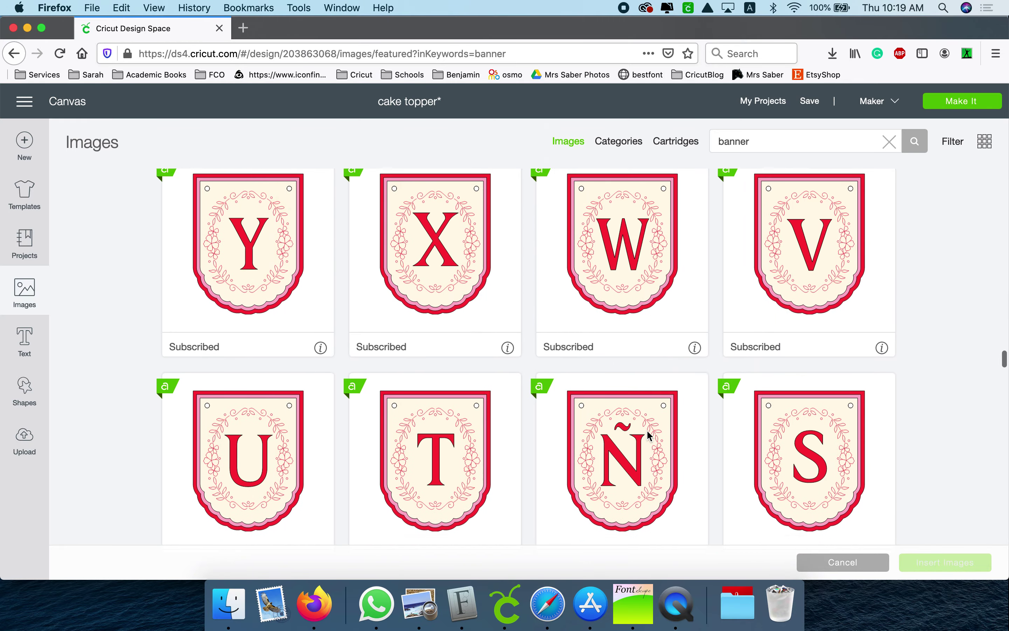
{"action": "scroll", "coordinate": [647, 429], "scroll_direction": "up", "scroll_amount": 5}
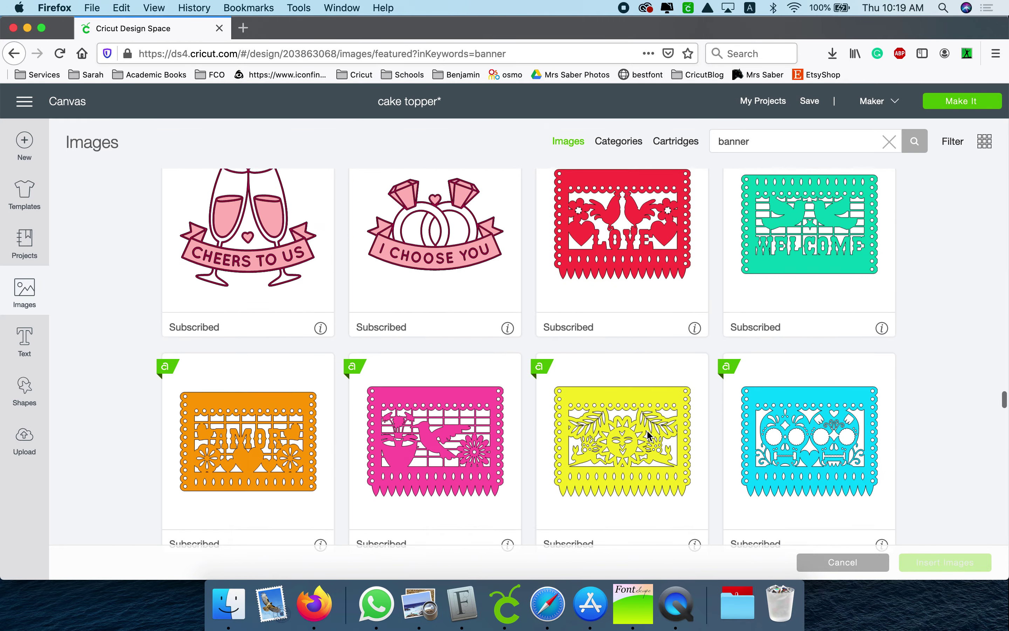
{"action": "scroll", "coordinate": [646, 429], "scroll_direction": "down", "scroll_amount": 1}
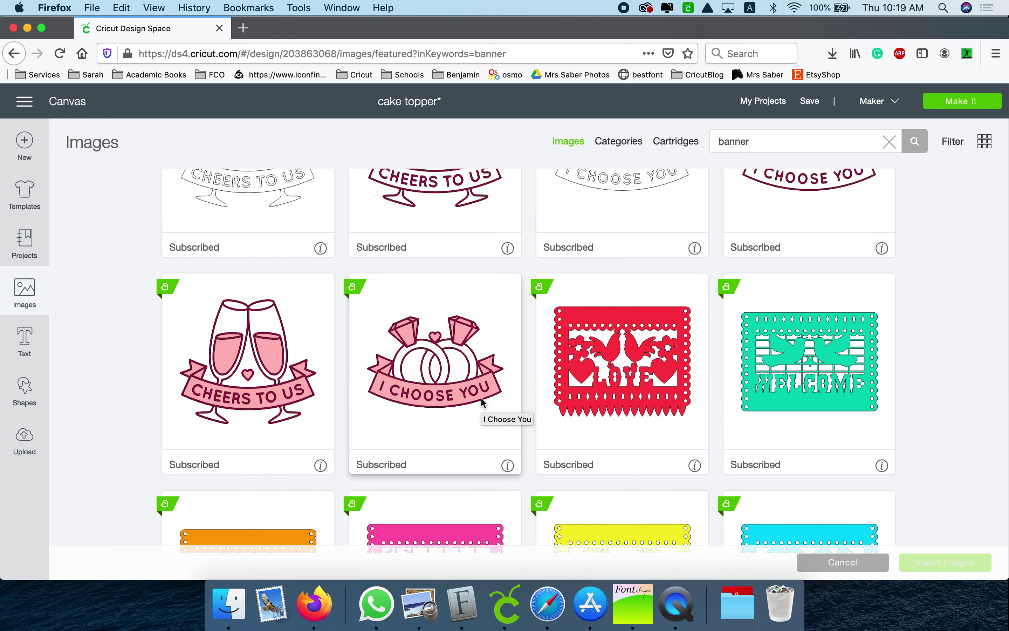
{"action": "scroll", "coordinate": [480, 398], "scroll_direction": "down", "scroll_amount": 5}
{"action": "scroll", "coordinate": [481, 400], "scroll_direction": "up", "scroll_amount": 5}
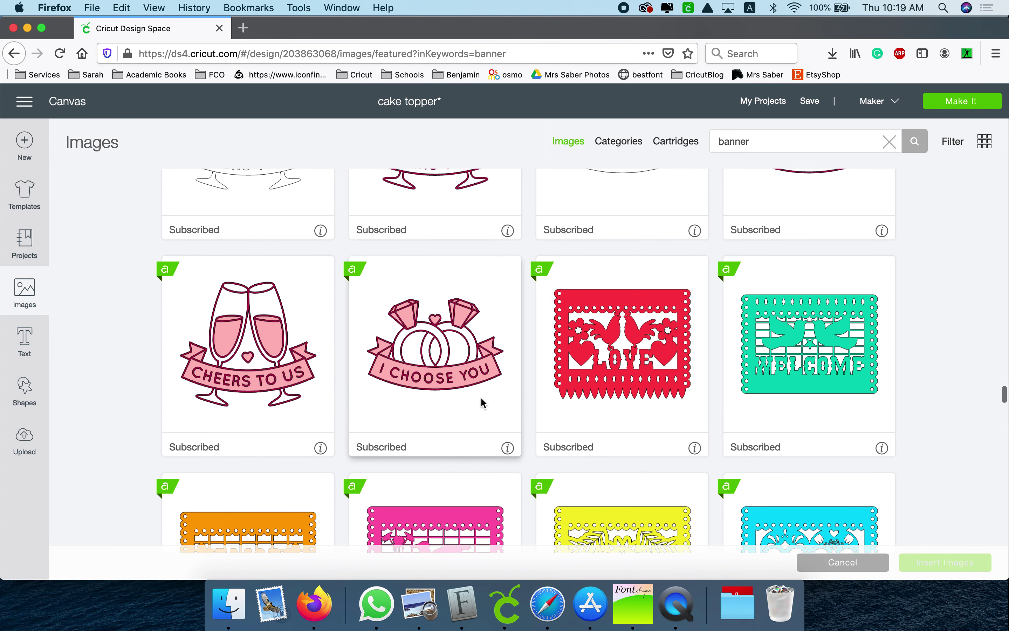
{"action": "scroll", "coordinate": [288, 404], "scroll_direction": "up", "scroll_amount": 2}
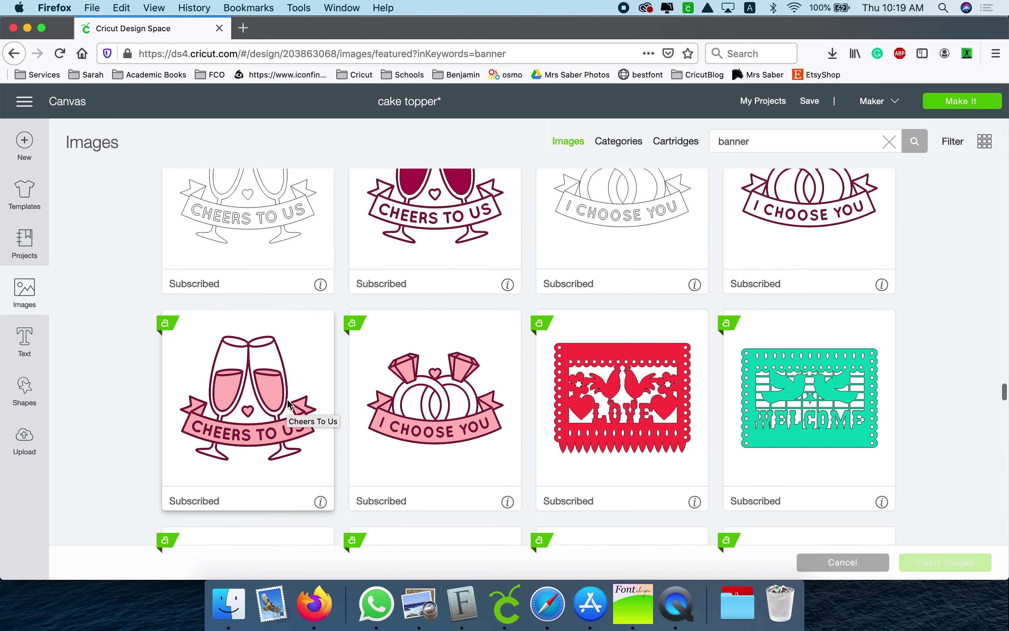
{"action": "scroll", "coordinate": [288, 404], "scroll_direction": "up", "scroll_amount": 5}
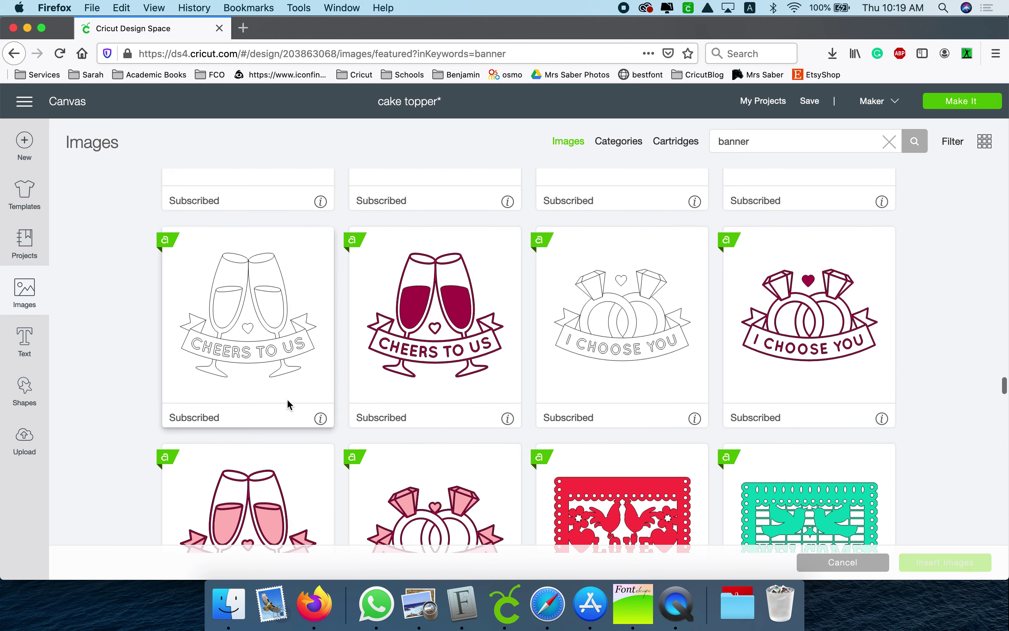
{"action": "scroll", "coordinate": [288, 404], "scroll_direction": "down", "scroll_amount": 7}
{"action": "scroll", "coordinate": [287, 403], "scroll_direction": "down", "scroll_amount": 20}
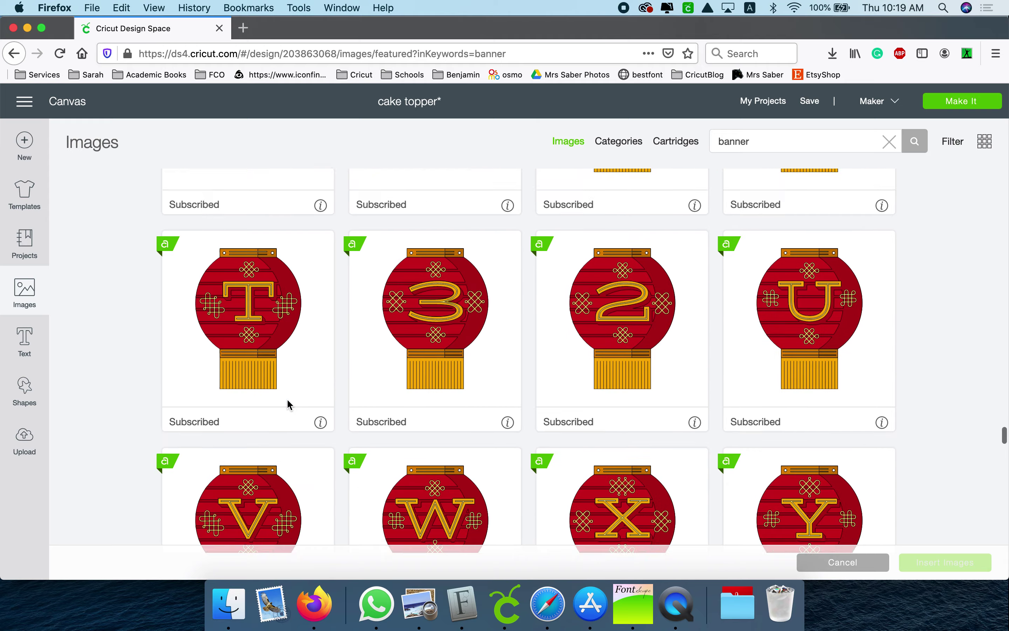
{"action": "scroll", "coordinate": [287, 397], "scroll_direction": "down", "scroll_amount": 11}
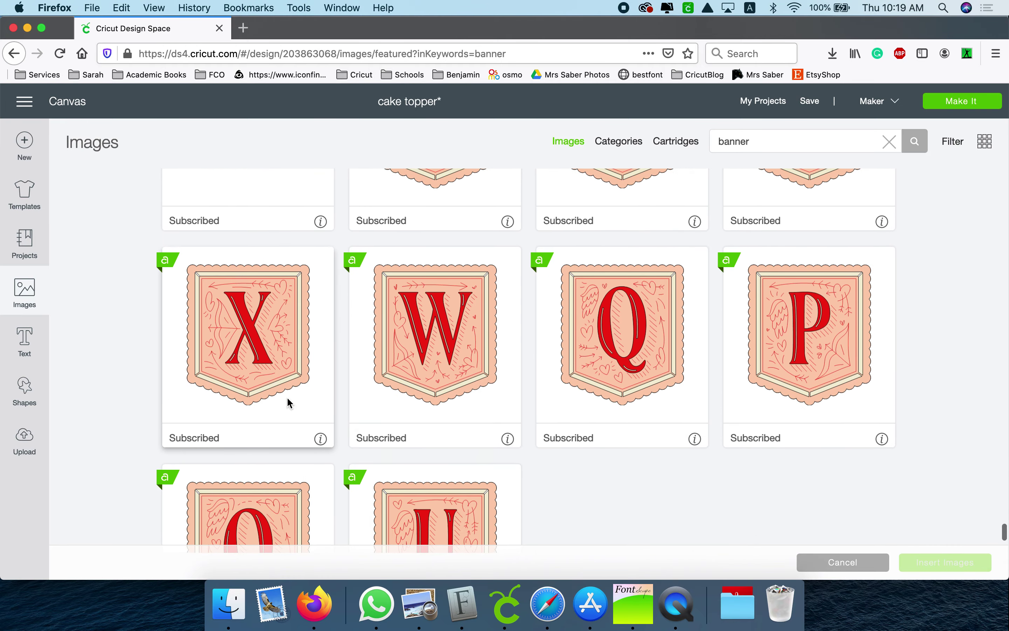
{"action": "scroll", "coordinate": [287, 396], "scroll_direction": "up", "scroll_amount": 9}
{"action": "left_click", "coordinate": [289, 360]}
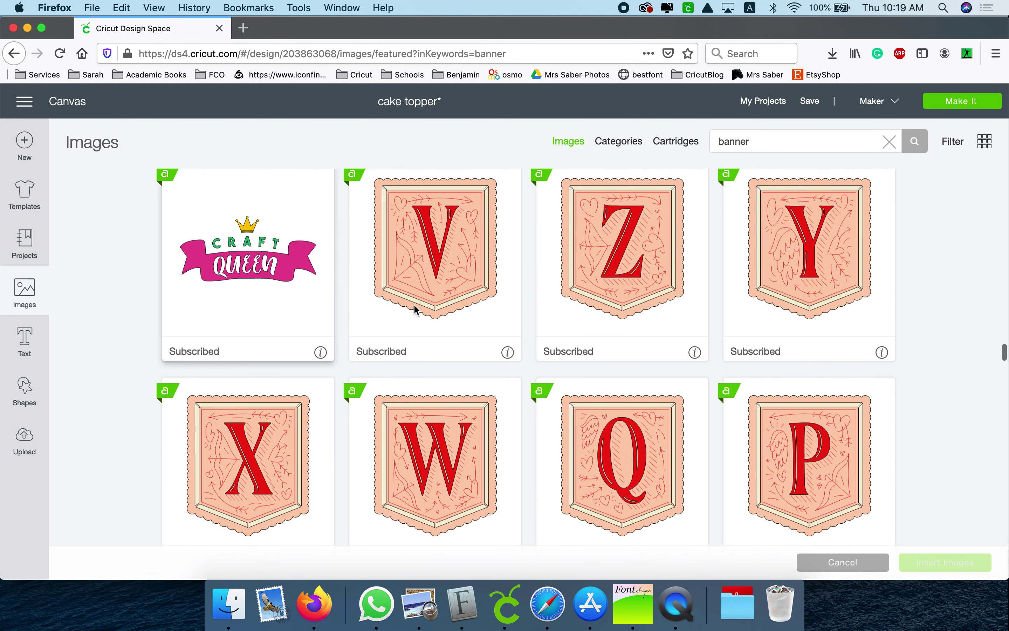
{"action": "left_click", "coordinate": [982, 568]}
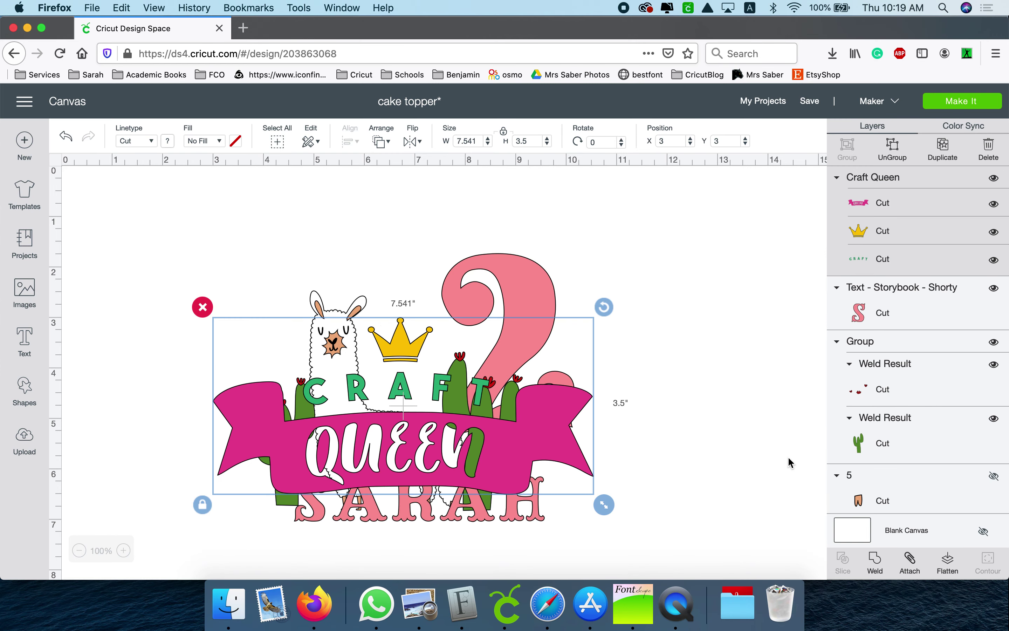
Step: Delete the crown layer and the green "CRAFT" lettering layer from the Craft Queen image
{"action": "left_click", "coordinate": [928, 228]}
{"action": "key", "text": "Delete"}
{"action": "left_click", "coordinate": [924, 227]}
{"action": "key", "text": "Delete"}
Step: Hide all contours of the pink ribbon so that the "QUEEN" lettering cutout is filled in
{"action": "left_click", "coordinate": [887, 204]}
{"action": "left_click", "coordinate": [986, 572]}
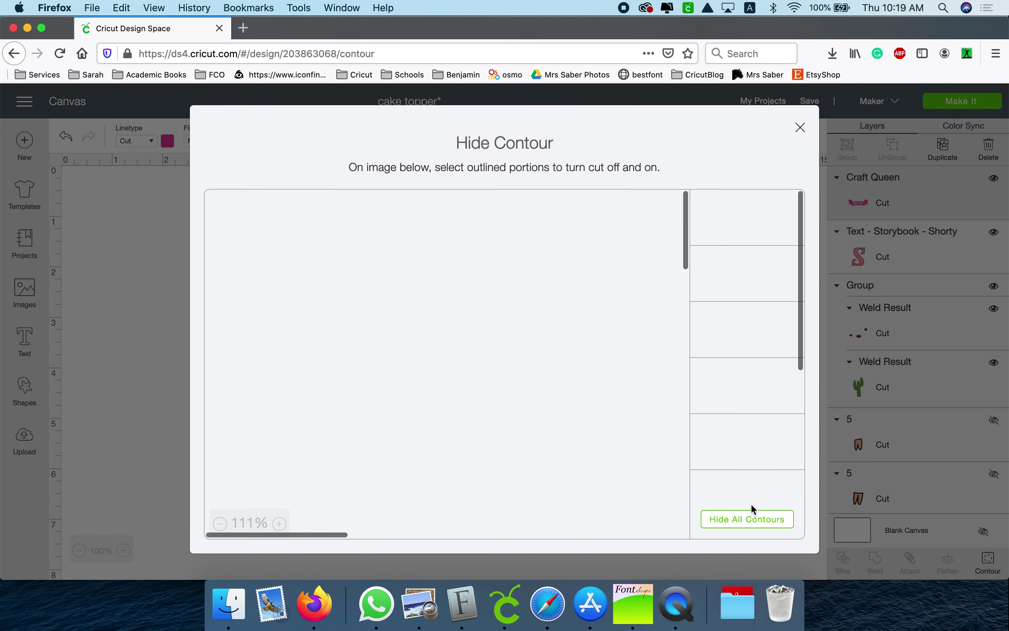
{"action": "left_click", "coordinate": [734, 522]}
{"action": "left_click", "coordinate": [800, 127]}
Step: Move the solid pink banner over the llama's feet at about X 3.32, Y 5.19 and send it to the back
{"action": "left_click_drag", "start_coordinate": [497, 426], "coordinate": [496, 495]}
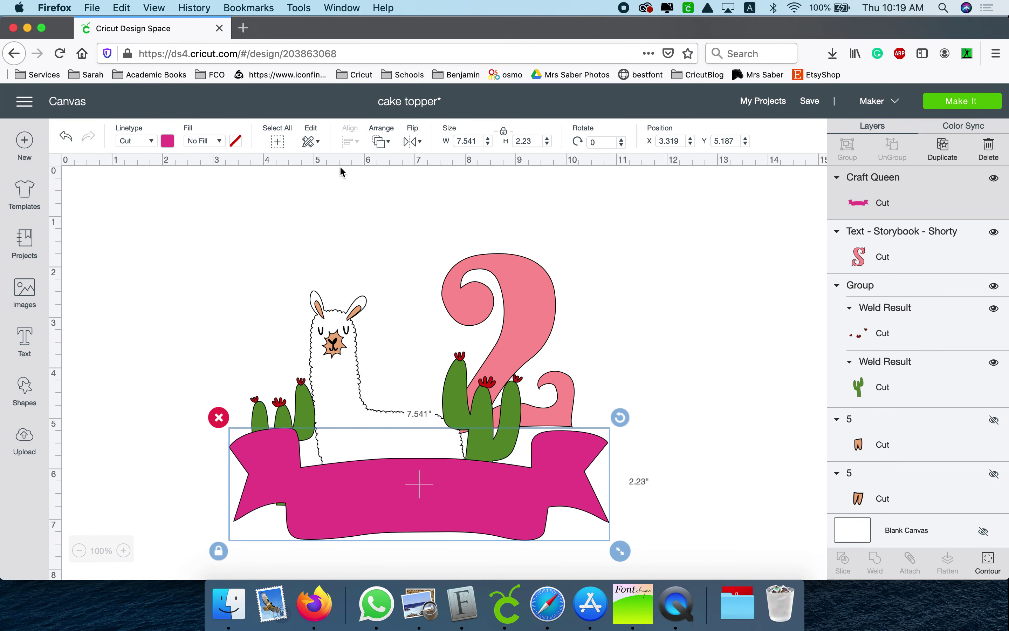
{"action": "left_click", "coordinate": [379, 142]}
{"action": "left_click", "coordinate": [381, 169]}
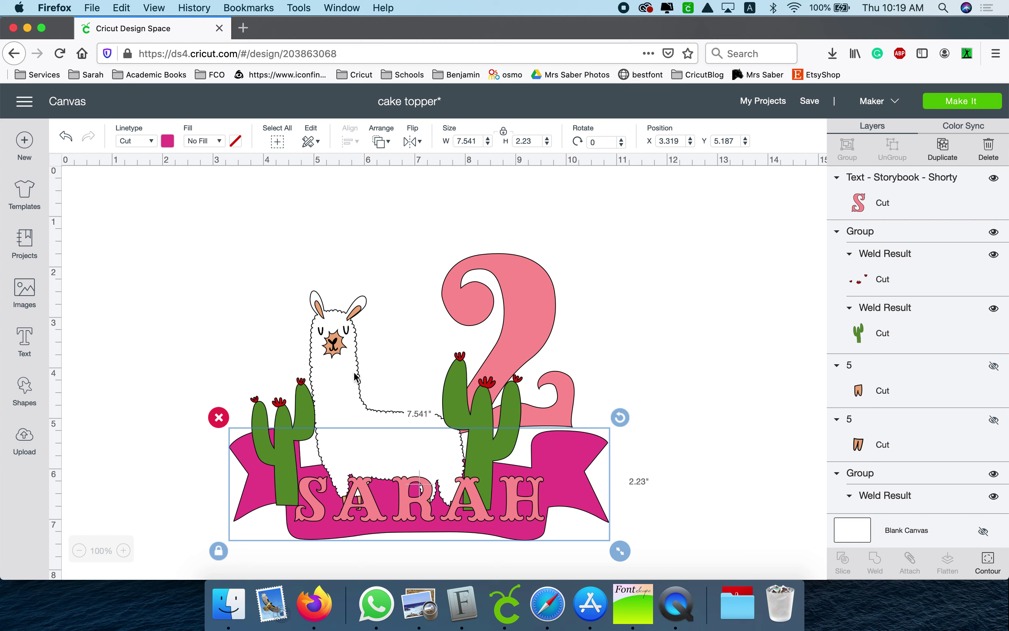
Step: Send the llama and the right cactus to the back so both sit behind the banner
{"action": "left_click", "coordinate": [344, 379]}
{"action": "left_click", "coordinate": [379, 141]}
{"action": "left_click", "coordinate": [391, 169]}
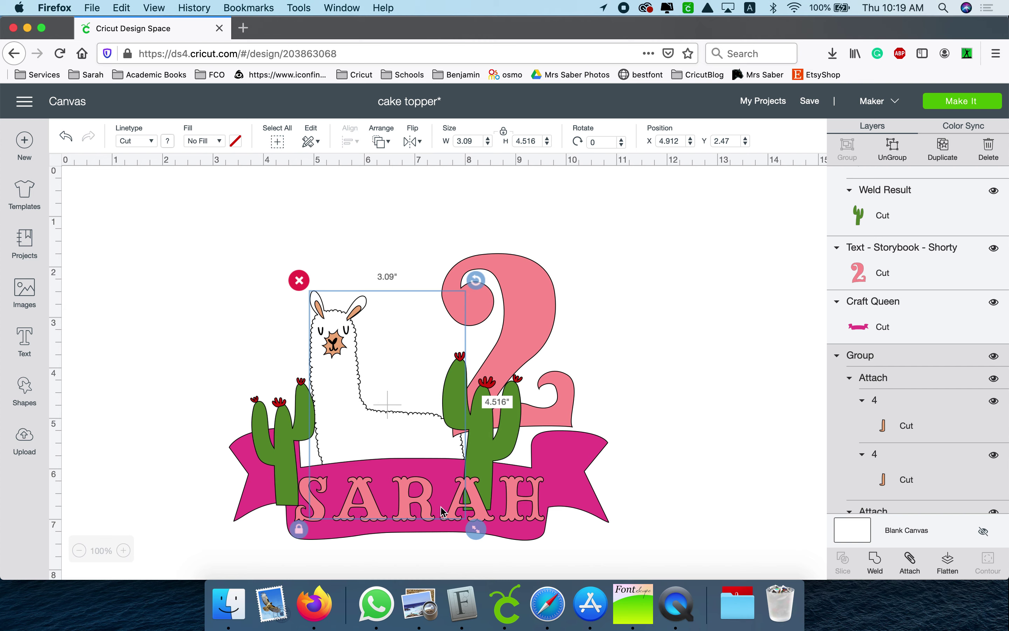
{"action": "left_click", "coordinate": [488, 450]}
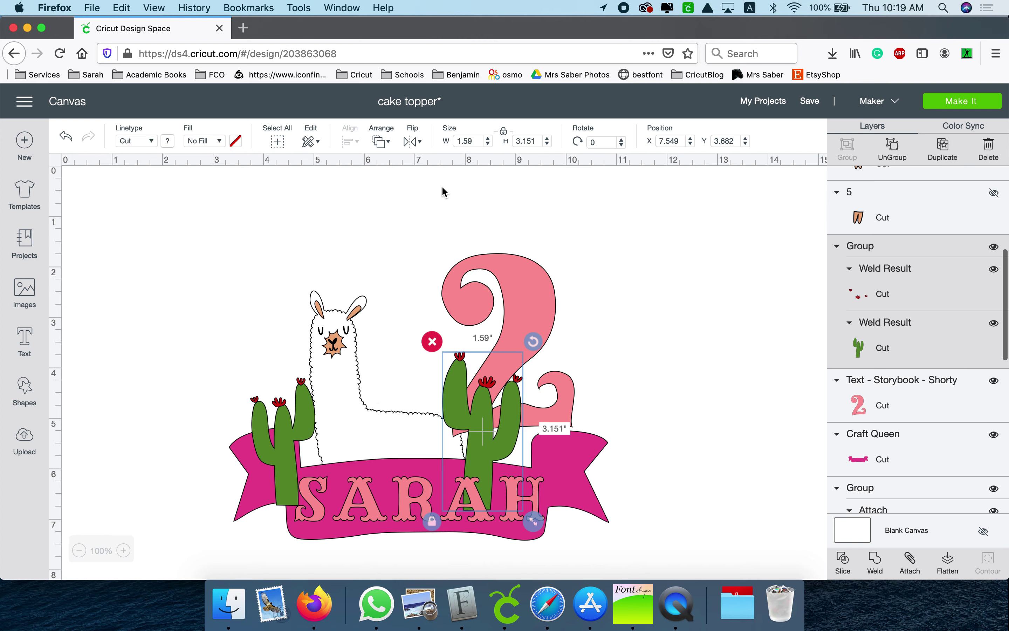
{"action": "left_click", "coordinate": [379, 142]}
{"action": "left_click", "coordinate": [405, 167]}
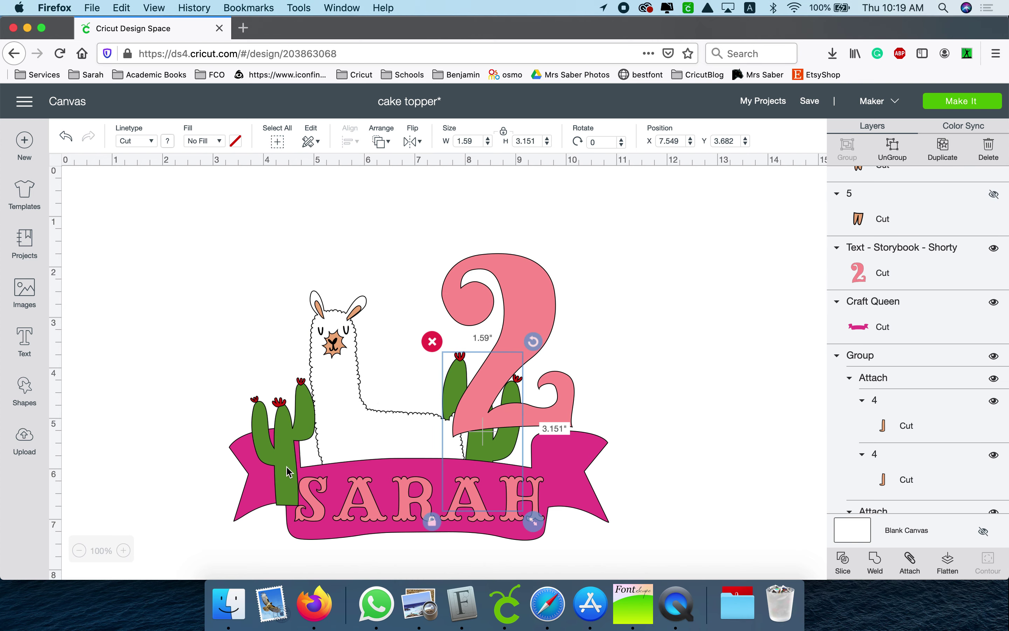
Step: Send the left cactus to the back and raise it above the banner's left end, at about X 3.48, Y 3.41
{"action": "left_click", "coordinate": [285, 470]}
{"action": "left_click", "coordinate": [380, 142]}
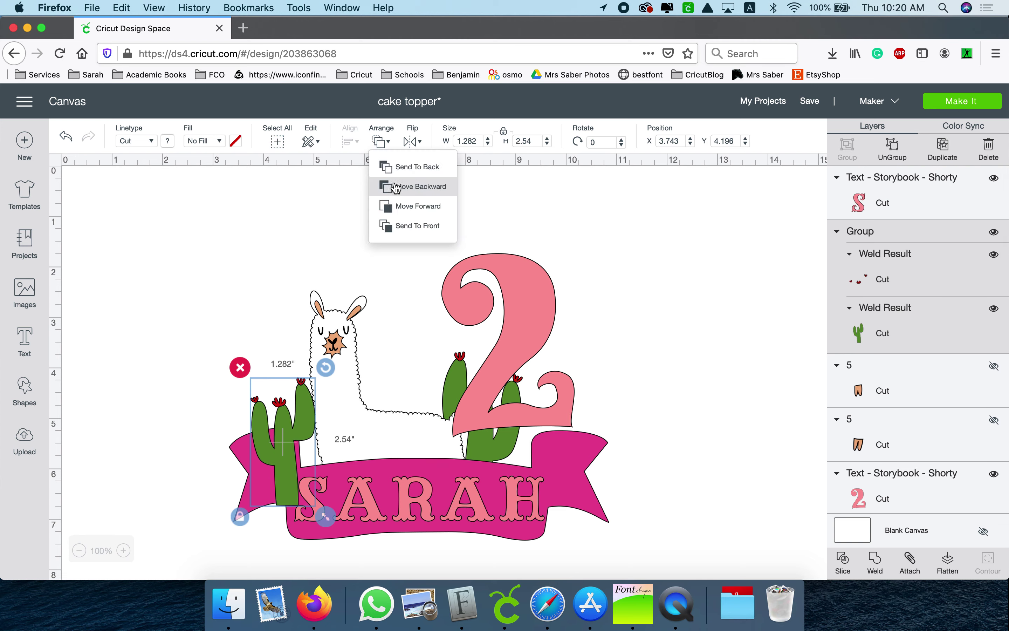
{"action": "left_click", "coordinate": [403, 168]}
{"action": "left_click_drag", "start_coordinate": [301, 416], "coordinate": [287, 377]}
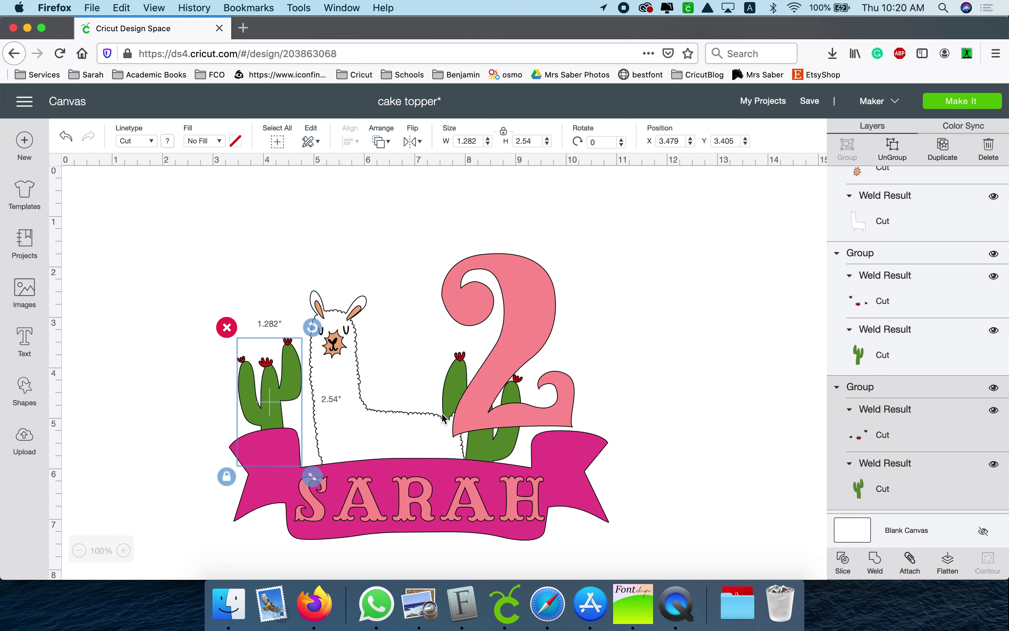
Step: Move the number 2 and the llama aside, and place the right cactus behind the banner's right end at about X 9.29, Y 3.31
{"action": "mouse_move", "coordinate": [495, 440]}
{"action": "left_mouse_down"}
{"action": "mouse_move", "coordinate": [571, 425]}
{"action": "mouse_move", "coordinate": [493, 438]}
{"action": "left_mouse_up"}
{"action": "left_click", "coordinate": [456, 377]}
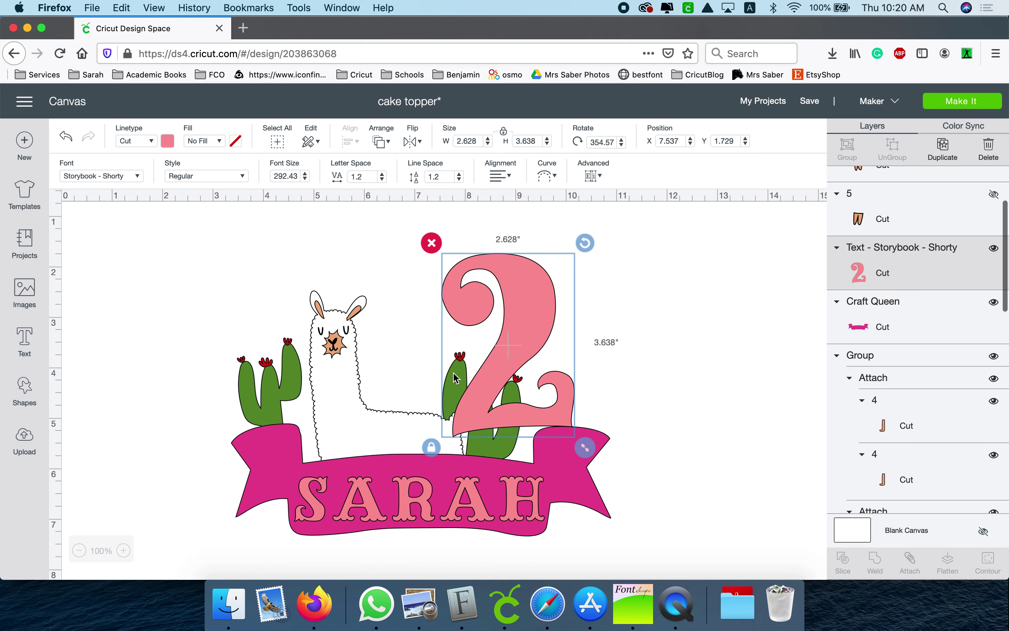
{"action": "left_click_drag", "start_coordinate": [459, 366], "coordinate": [245, 343]}
{"action": "left_click_drag", "start_coordinate": [463, 390], "coordinate": [484, 385]}
{"action": "left_click", "coordinate": [513, 424]}
{"action": "left_click_drag", "start_coordinate": [514, 423], "coordinate": [586, 400]}
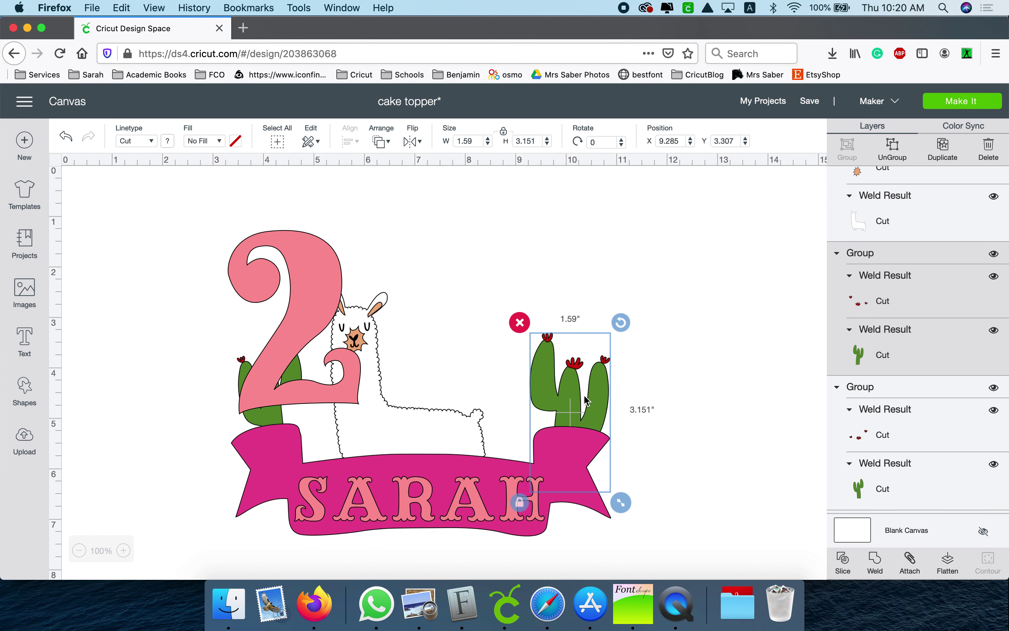
Step: Move the number 2 over the llama's back at about X 6.47, Y 1.9 and send it to the back
{"action": "left_click", "coordinate": [307, 330]}
{"action": "left_click_drag", "start_coordinate": [307, 331], "coordinate": [467, 361]}
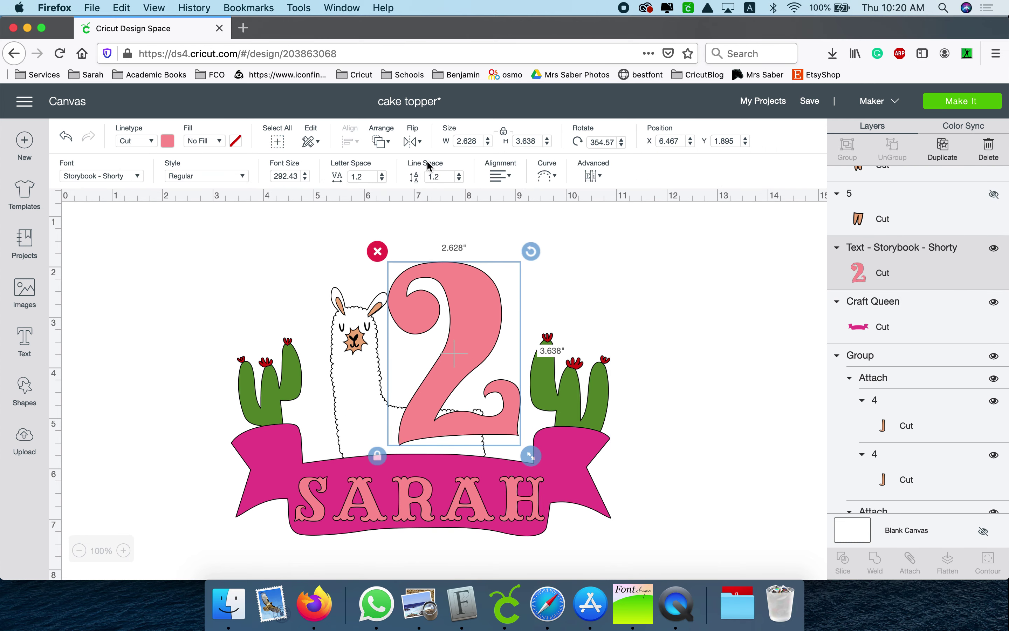
{"action": "left_click", "coordinate": [376, 142]}
{"action": "left_click", "coordinate": [386, 168]}
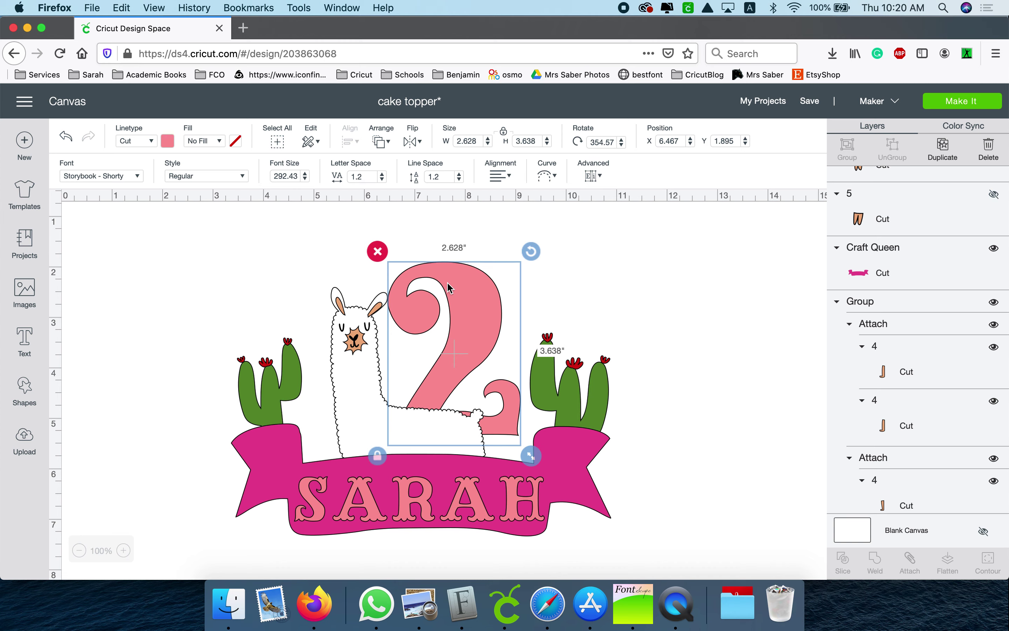
Step: Raise the llama so its legs show above the banner, and set the number 2 lower between the llama and the right cactus
{"action": "left_click_drag", "start_coordinate": [531, 251], "coordinate": [527, 248]}
{"action": "left_click_drag", "start_coordinate": [484, 293], "coordinate": [459, 258]}
{"action": "left_click", "coordinate": [495, 320]}
{"action": "left_click_drag", "start_coordinate": [495, 320], "coordinate": [533, 351]}
{"action": "left_click", "coordinate": [736, 464]}
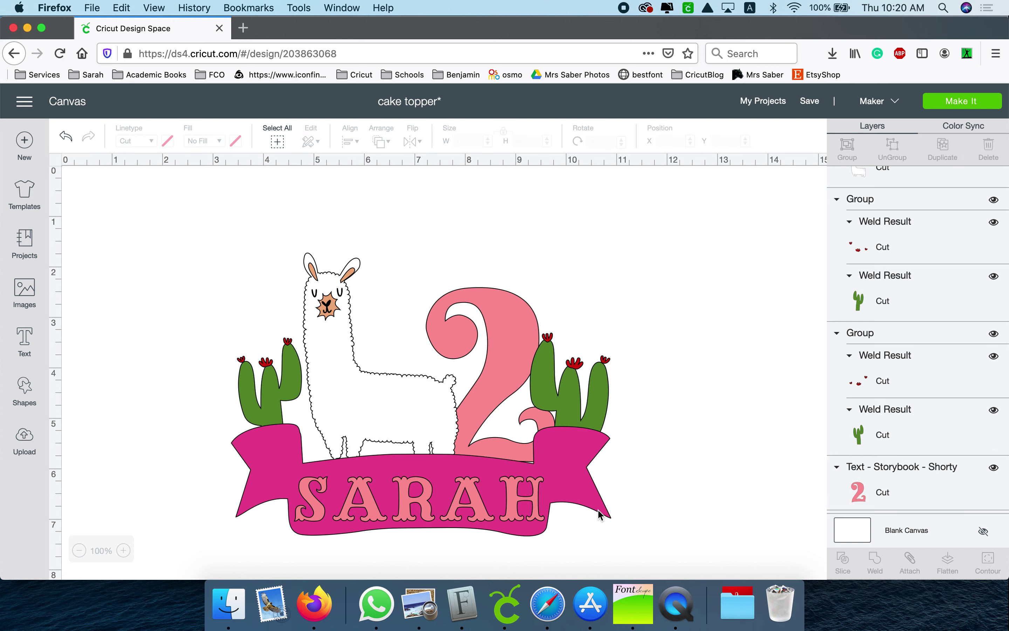
Step: Save the cake topper project and group all the visible parts of the design
{"action": "scroll", "coordinate": [598, 514], "scroll_direction": "down", "scroll_amount": 2}
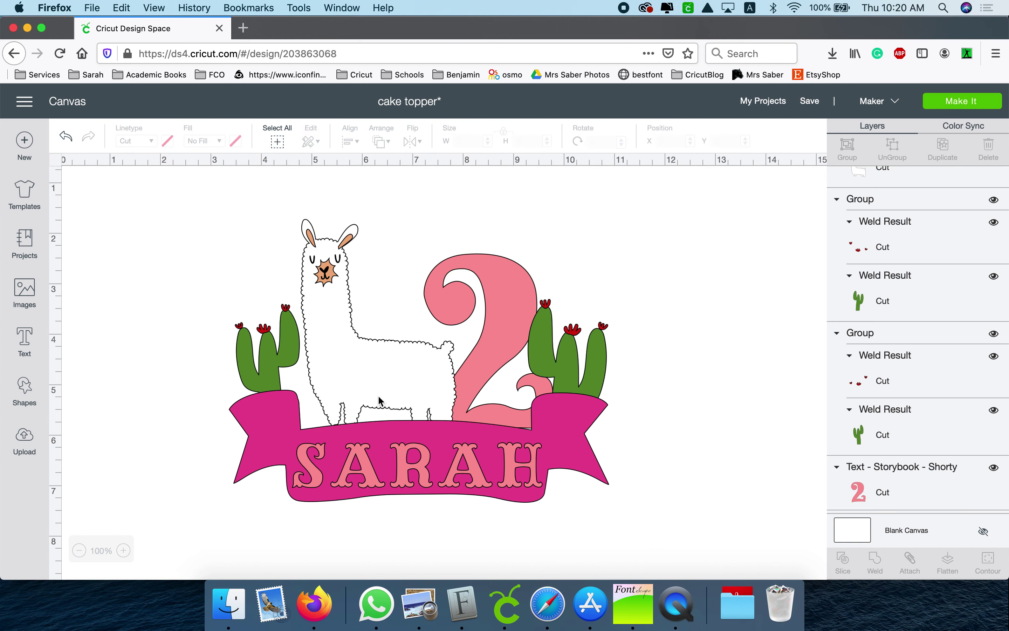
{"action": "left_click", "coordinate": [810, 102]}
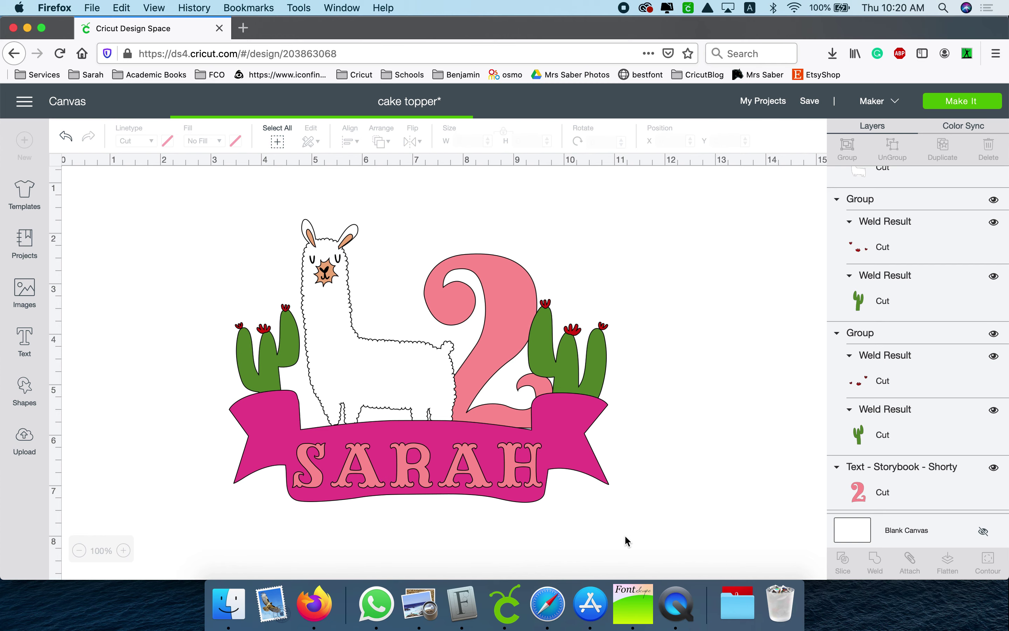
{"action": "left_click_drag", "start_coordinate": [669, 537], "coordinate": [93, 168]}
{"action": "left_click", "coordinate": [848, 156]}
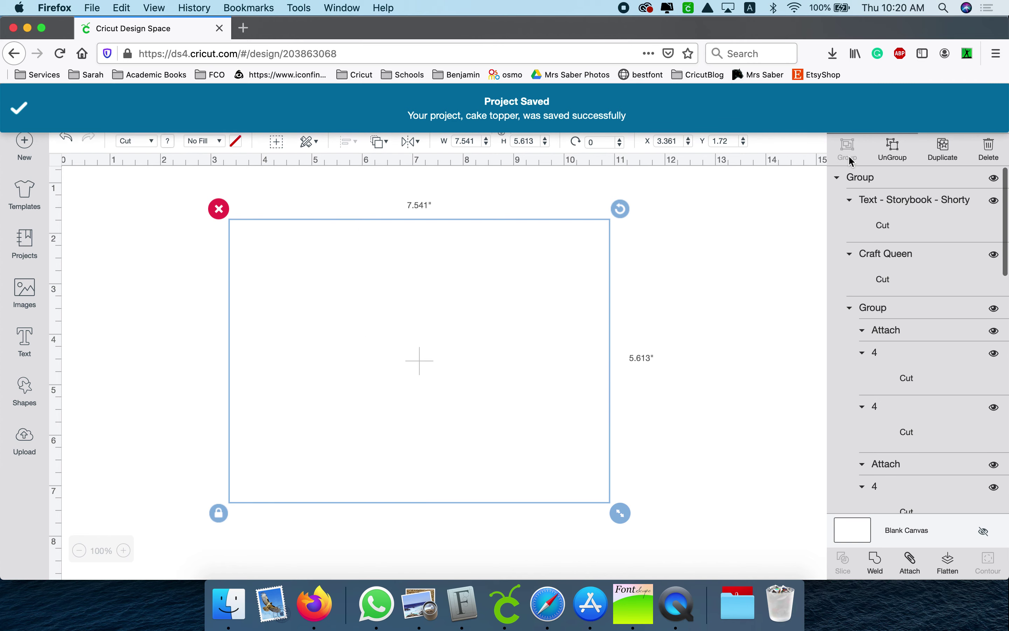
Step: Duplicate the grouped design, hide one copy and weld the visible copy into a single shape
{"action": "left_click", "coordinate": [943, 148]}
{"action": "left_click", "coordinate": [993, 179]}
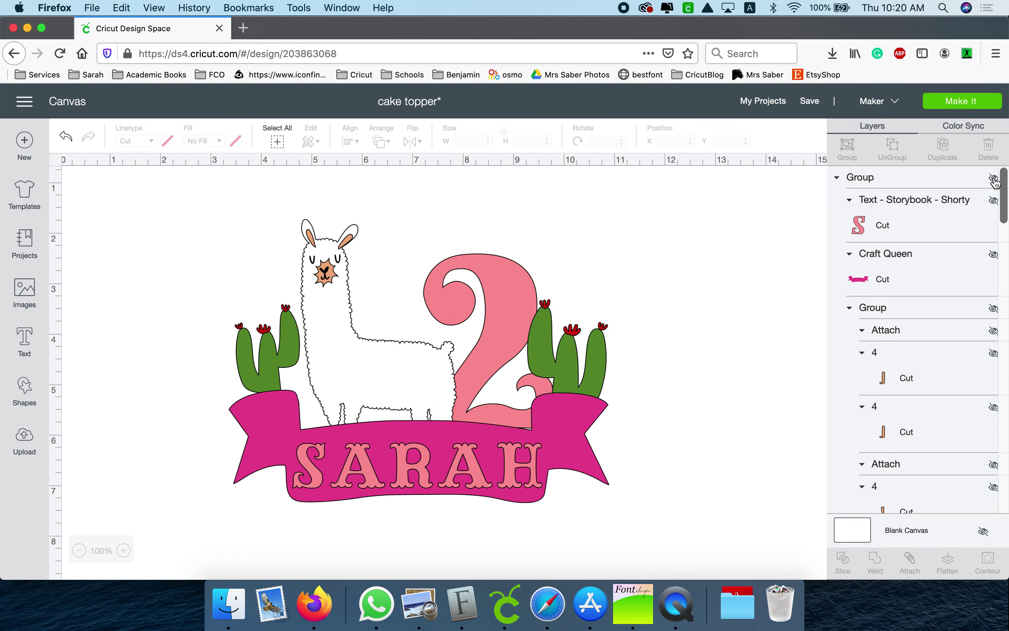
{"action": "left_click_drag", "start_coordinate": [633, 505], "coordinate": [195, 258]}
{"action": "left_click", "coordinate": [875, 567]}
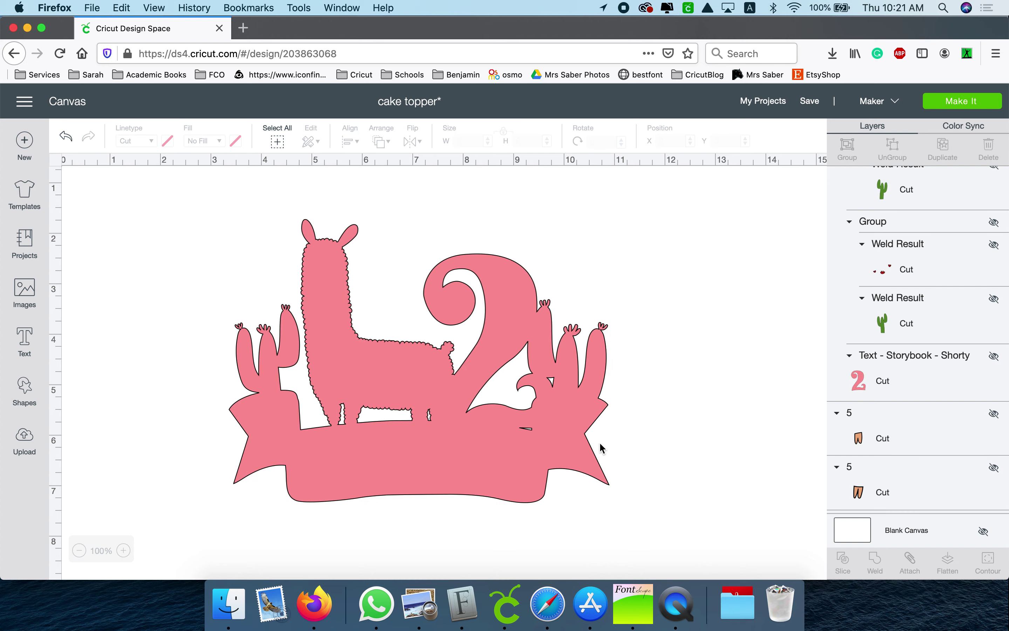
Step: Hide all contours of the welded shape to fill its inner openings and make a solid backing silhouette
{"action": "left_click", "coordinate": [554, 436]}
{"action": "left_click", "coordinate": [995, 567]}
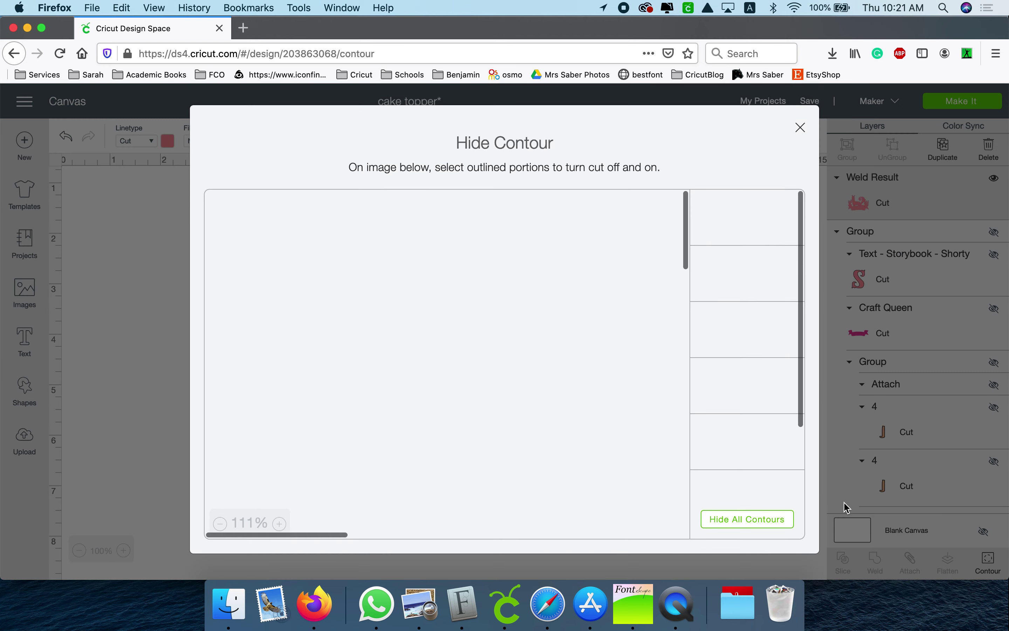
{"action": "left_click", "coordinate": [779, 520]}
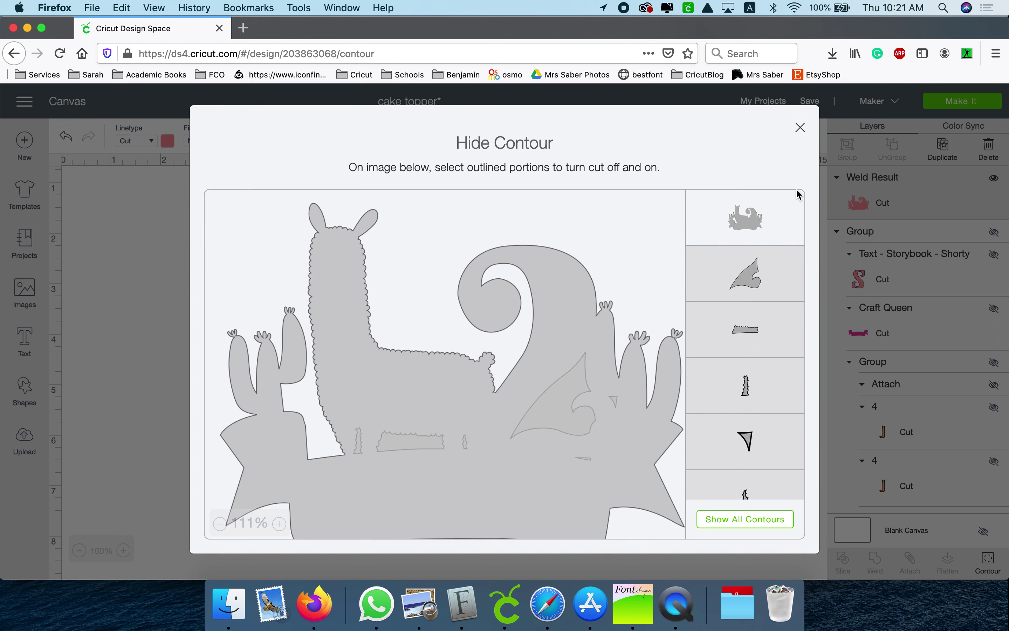
{"action": "left_click", "coordinate": [798, 125]}
{"action": "left_click", "coordinate": [670, 407]}
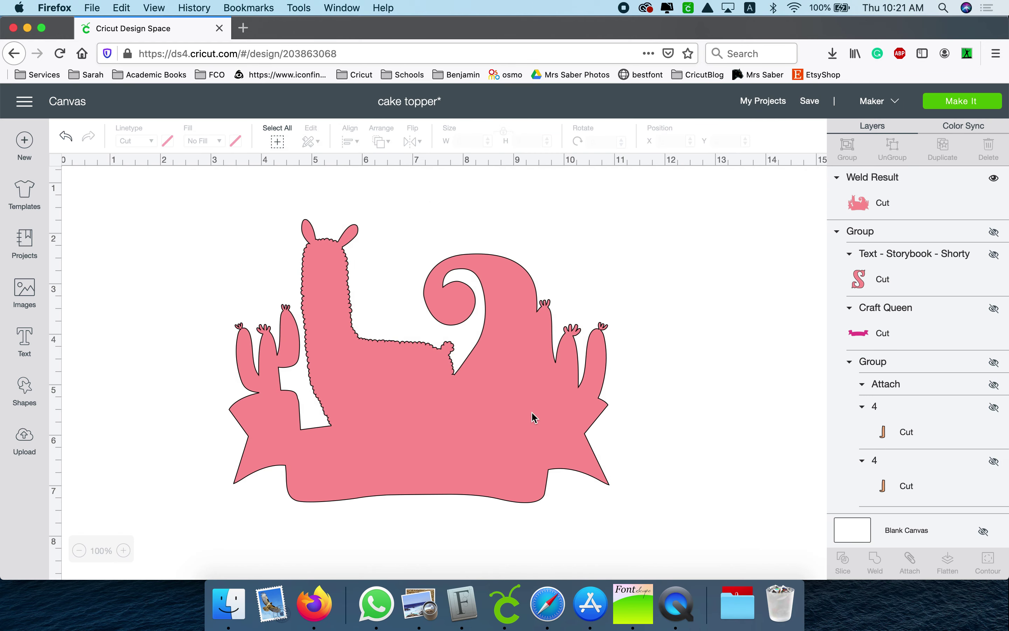
Step: Make the hidden group with the full-color design visible again
{"action": "left_click", "coordinate": [995, 233]}
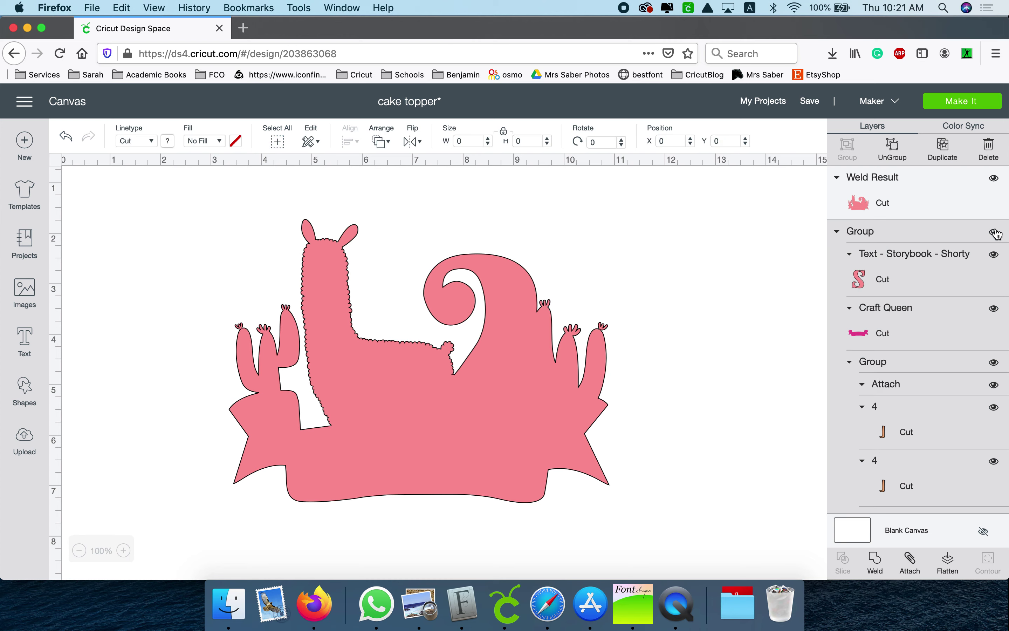
Step: Bring the full-color group to the front, place it over the pink silhouette to compare them, and hide the group
{"action": "left_click", "coordinate": [388, 144]}
{"action": "left_click", "coordinate": [398, 227]}
{"action": "left_click_drag", "start_coordinate": [529, 476], "coordinate": [502, 449]}
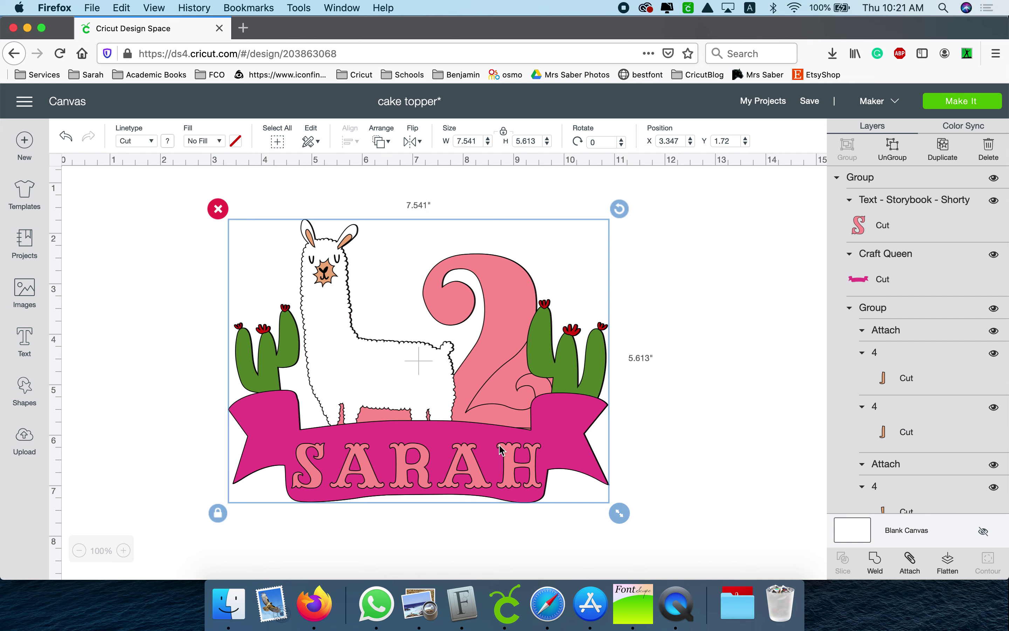
{"action": "left_click", "coordinate": [994, 179]}
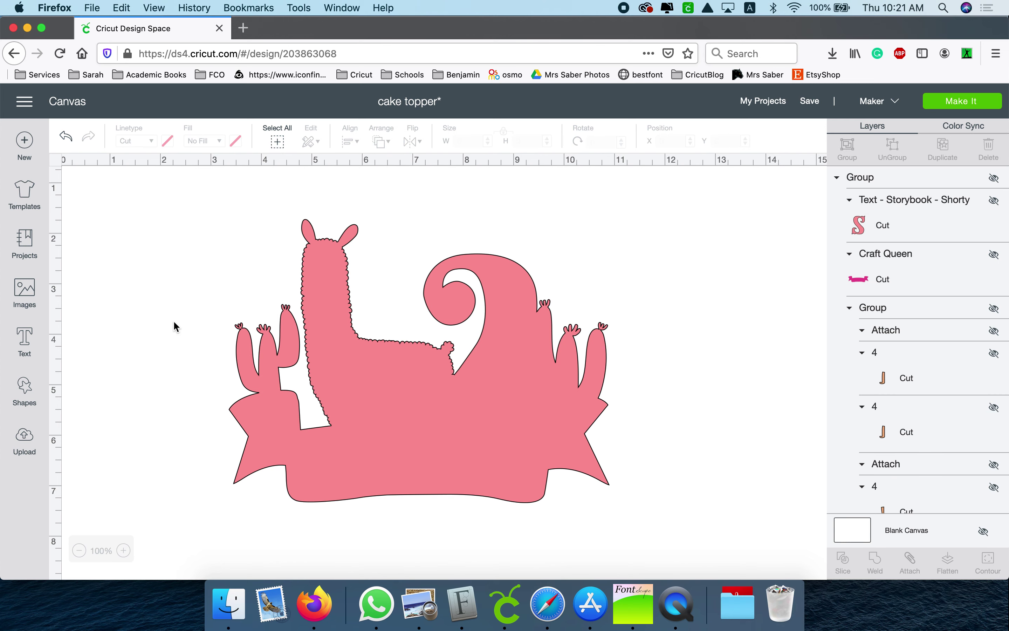
Step: Capture a screenshot of the whole pink silhouette and delete the silhouette from the canvas
{"action": "key", "text": "super+shift+5"}
{"action": "left_click_drag", "start_coordinate": [278, 325], "coordinate": [267, 324]}
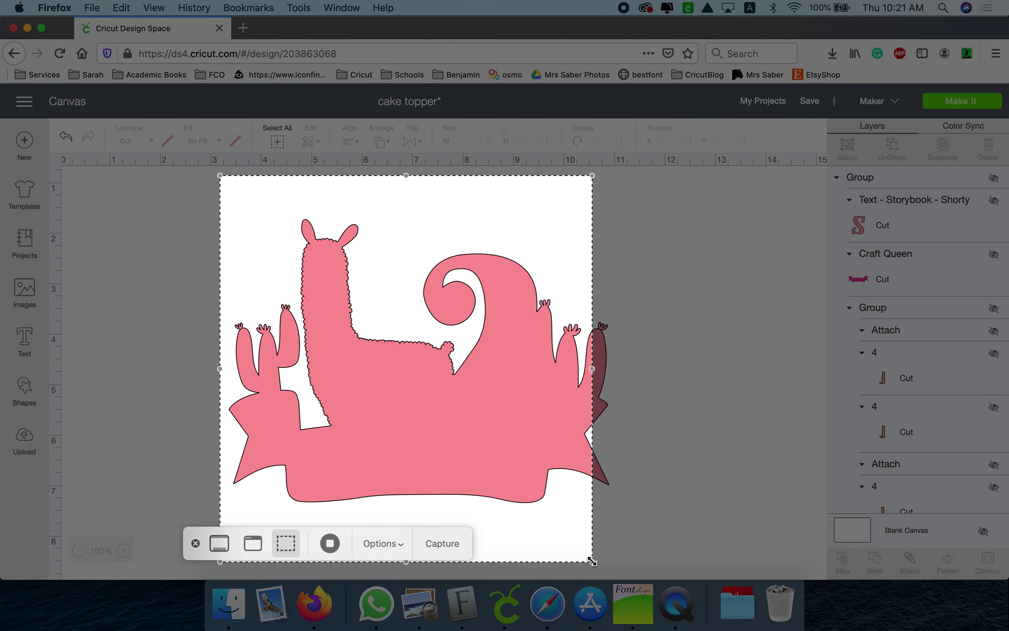
{"action": "left_click_drag", "start_coordinate": [592, 561], "coordinate": [625, 558]}
{"action": "left_click", "coordinate": [454, 541]}
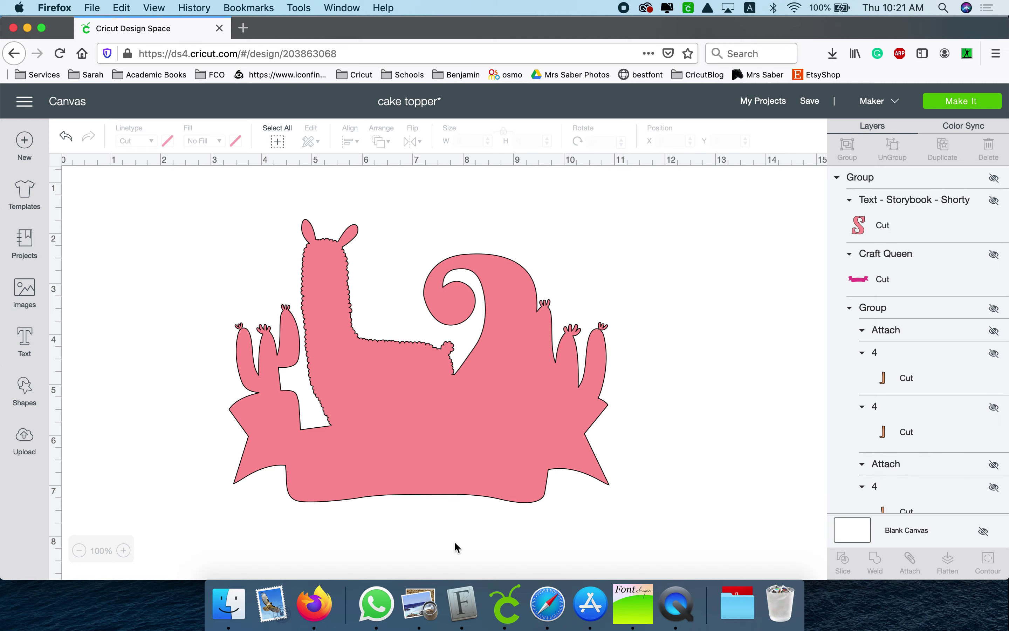
{"action": "left_click", "coordinate": [458, 384]}
{"action": "key", "text": "Delete"}
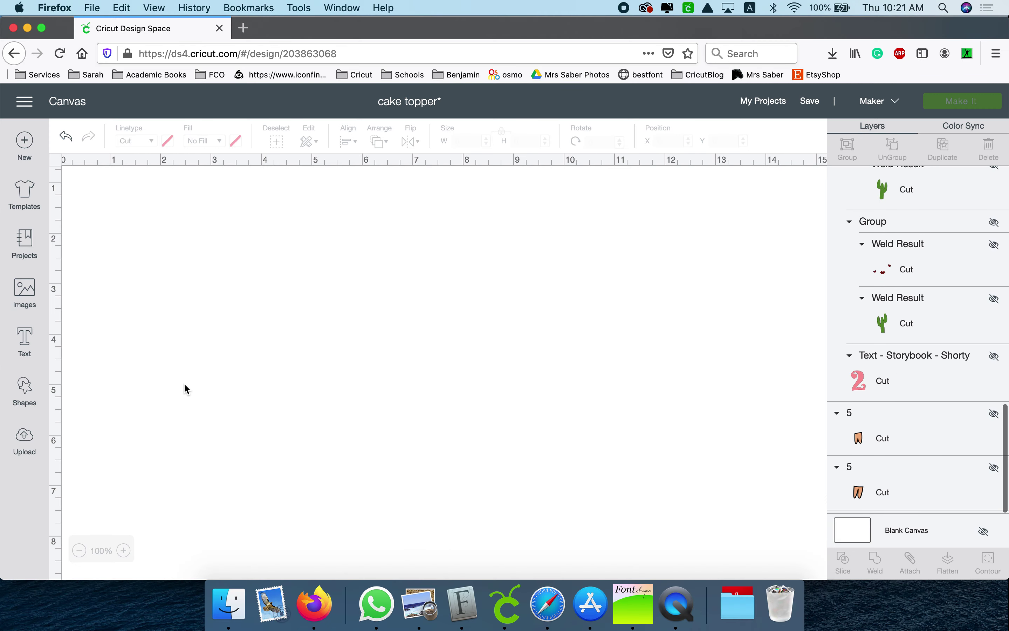
Step: Upload the 10.21.25 AM screenshot of the silhouette from the Desktop as a Complex image
{"action": "left_click", "coordinate": [24, 440]}
{"action": "left_click", "coordinate": [259, 325]}
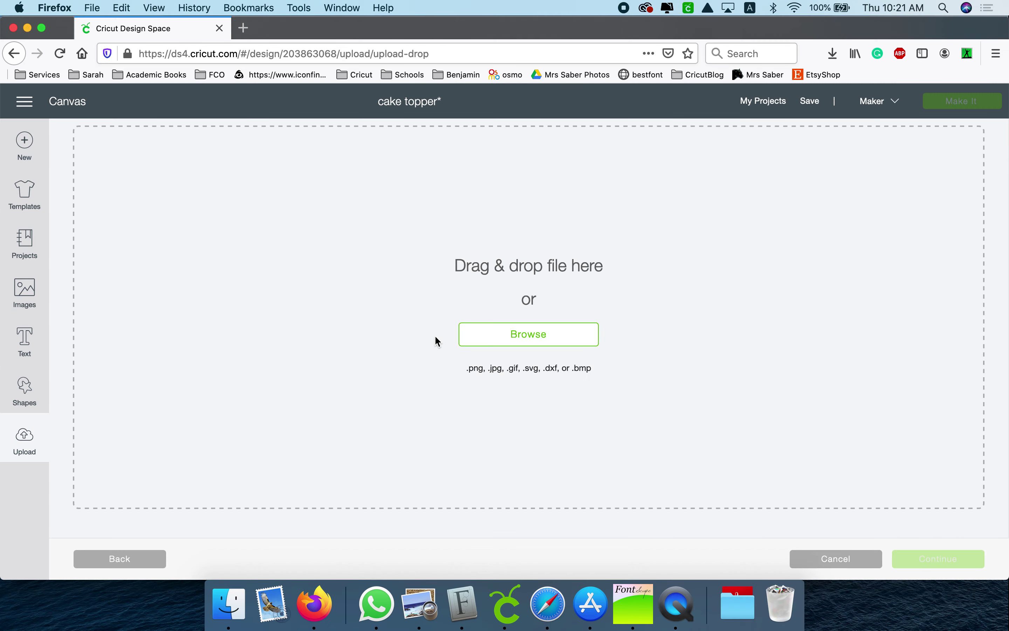
{"action": "left_click", "coordinate": [479, 339]}
{"action": "left_click", "coordinate": [308, 154]}
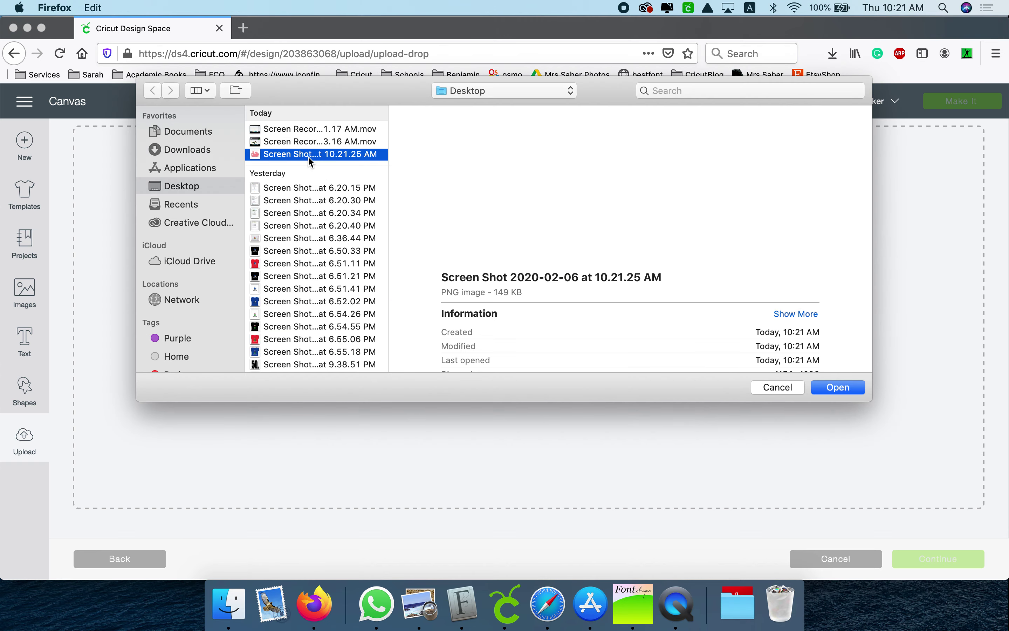
{"action": "left_click", "coordinate": [846, 387]}
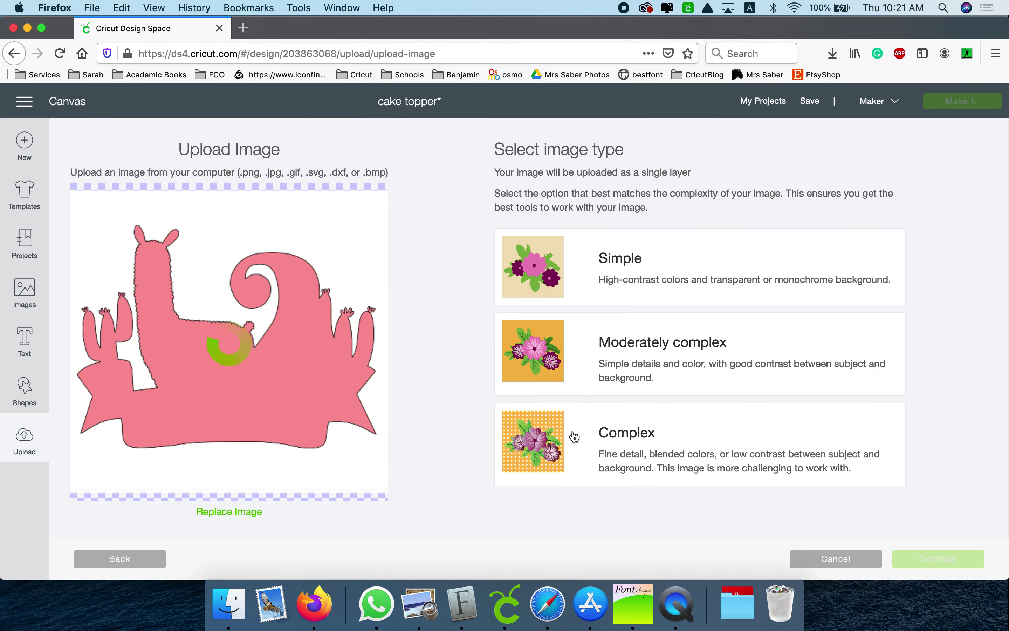
{"action": "left_click", "coordinate": [570, 435]}
{"action": "left_click", "coordinate": [923, 552]}
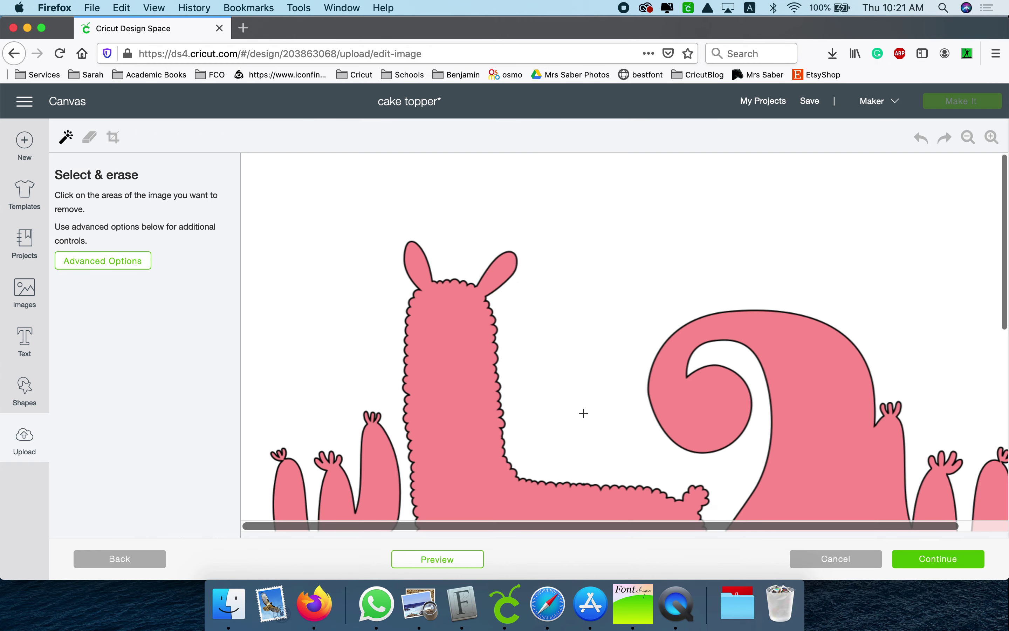
Step: Erase the white background around the pink silhouette and check its cut preview
{"action": "left_click", "coordinate": [544, 238]}
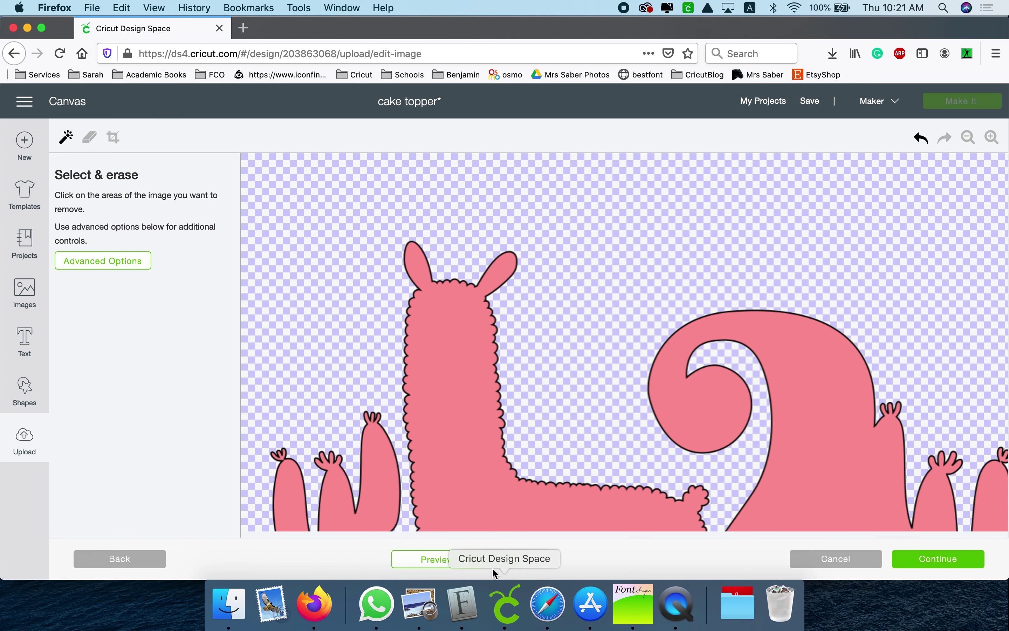
{"action": "left_click", "coordinate": [466, 561]}
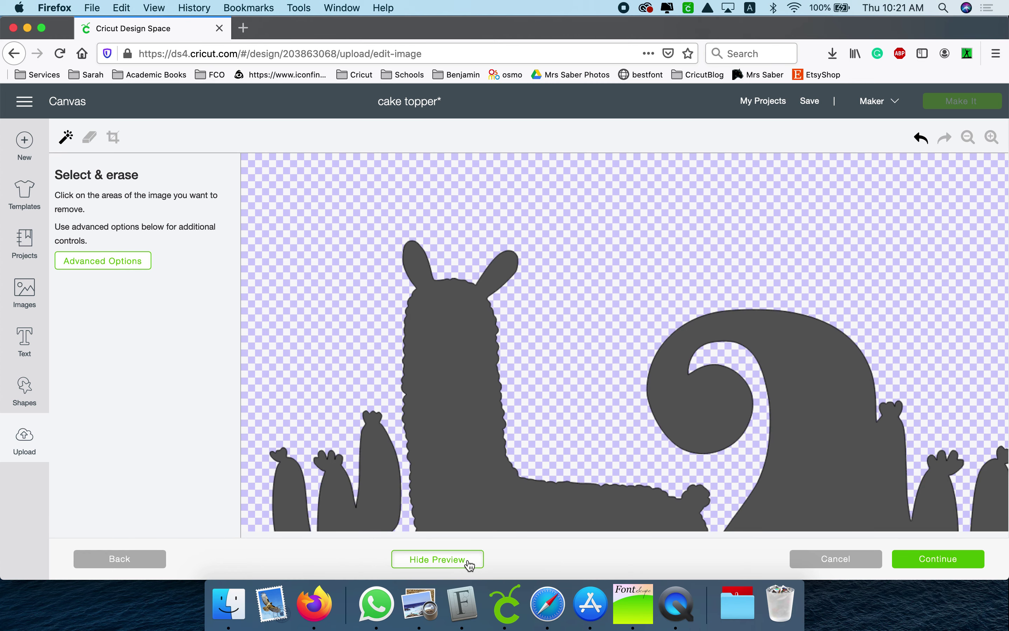
{"action": "left_click", "coordinate": [467, 561]}
{"action": "scroll", "coordinate": [604, 501], "scroll_direction": "up", "scroll_amount": 5}
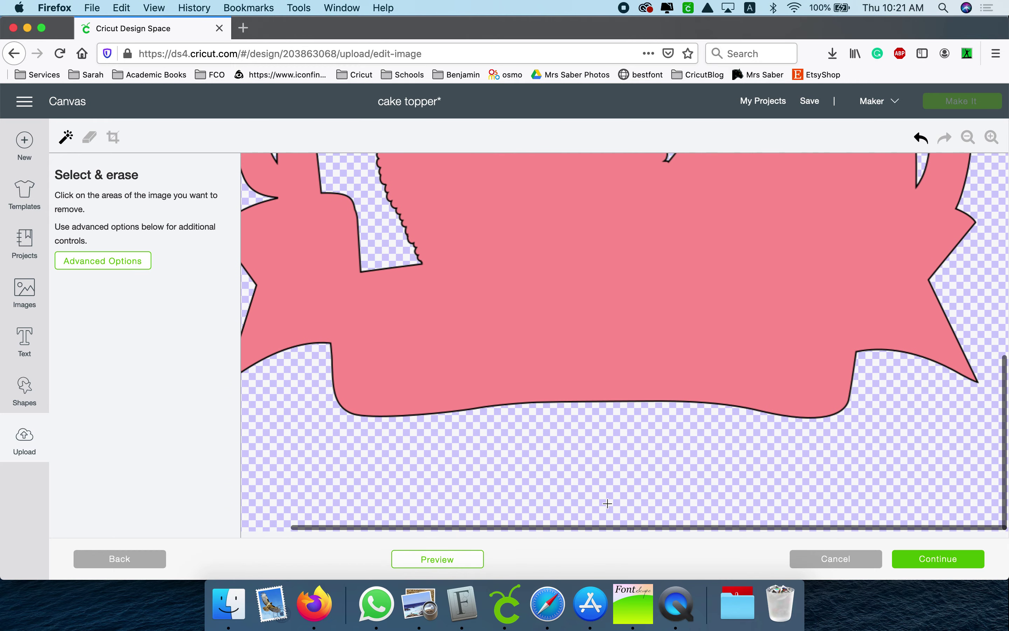
Step: Save the cleaned silhouette as a Cut image and insert it into the canvas
{"action": "left_click", "coordinate": [938, 558]}
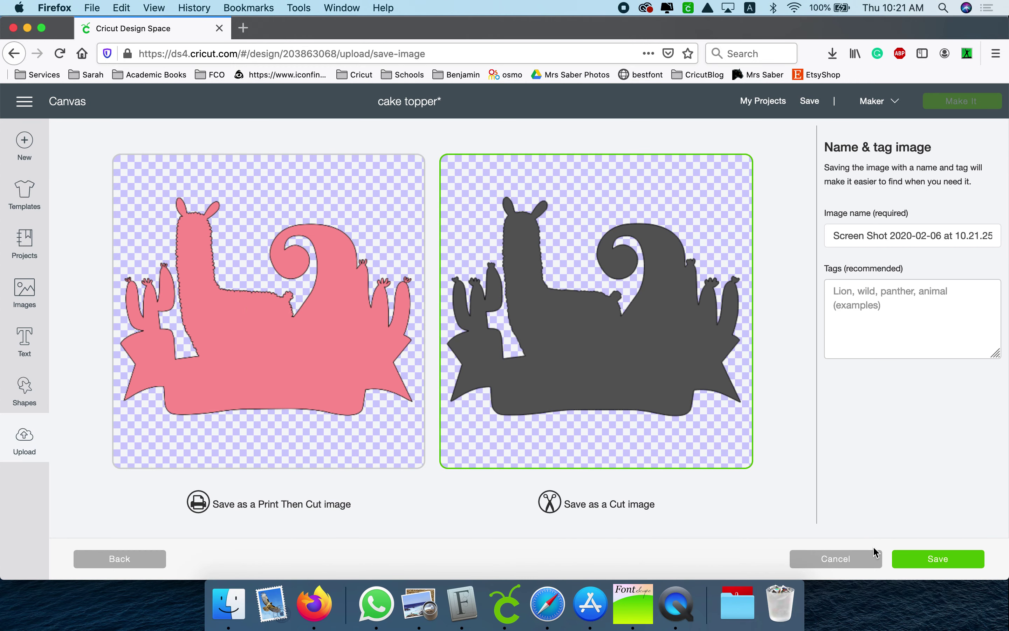
{"action": "left_click", "coordinate": [911, 561]}
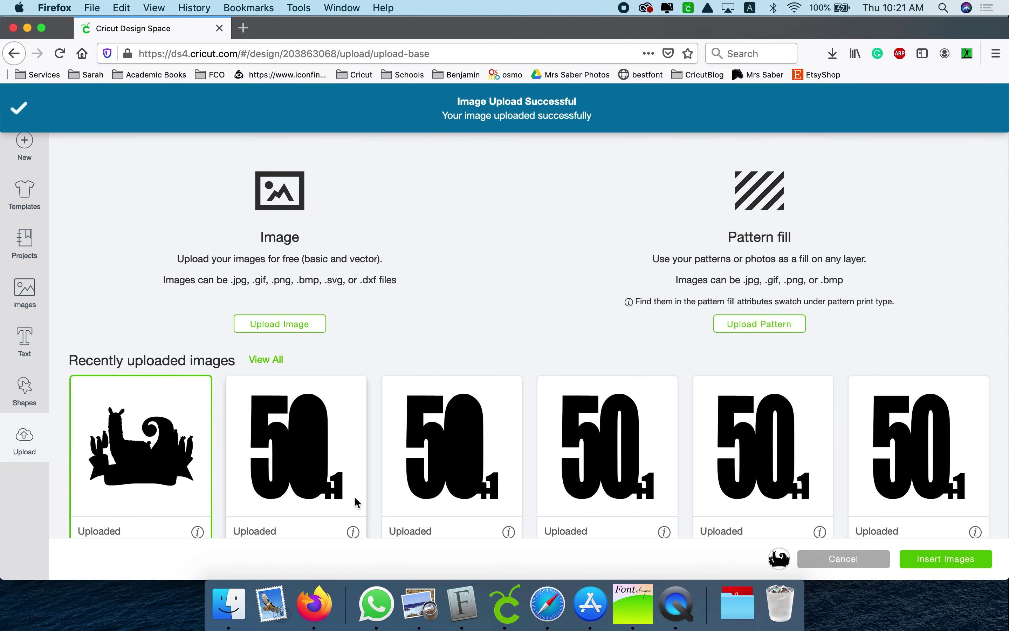
{"action": "left_click", "coordinate": [922, 561]}
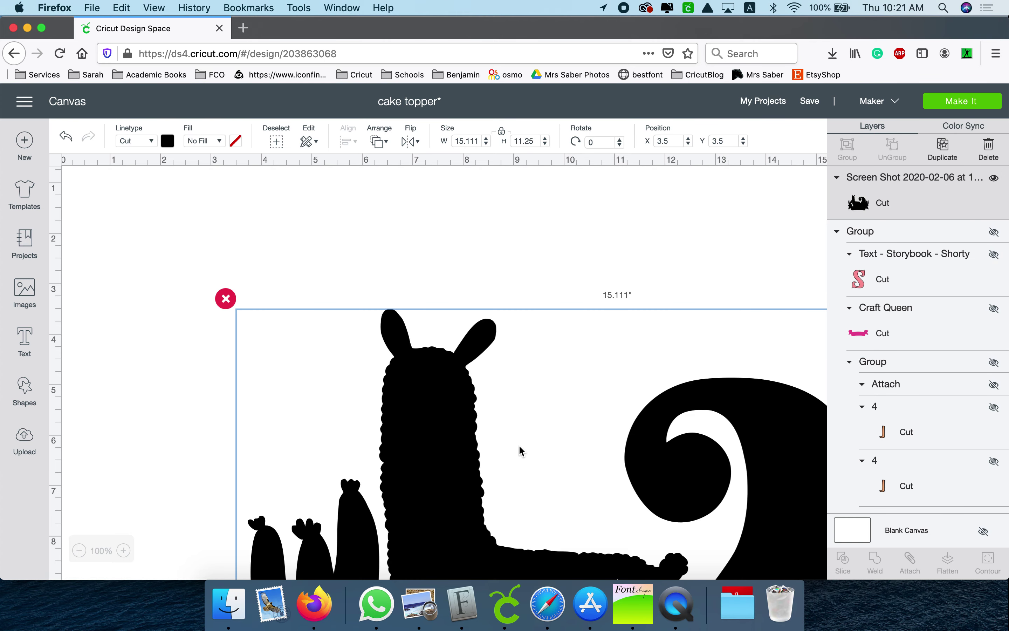
Step: Set the inserted black silhouette's width to 5 inches with its proportions locked
{"action": "left_click", "coordinate": [467, 141]}
{"action": "type", "text": "5"}
{"action": "key", "text": "Tab"}
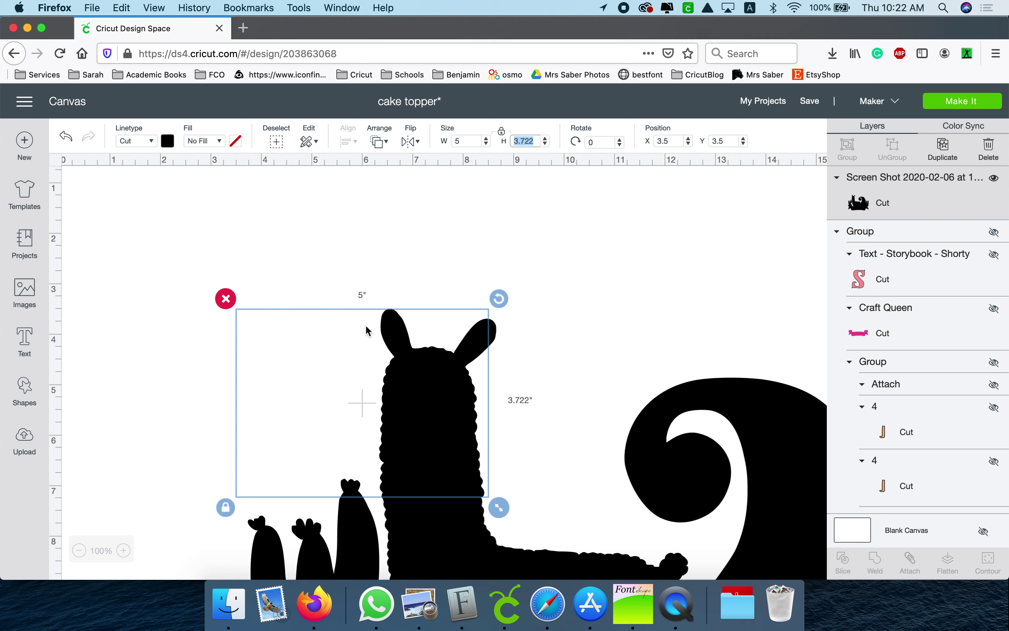
{"action": "left_click", "coordinate": [538, 362]}
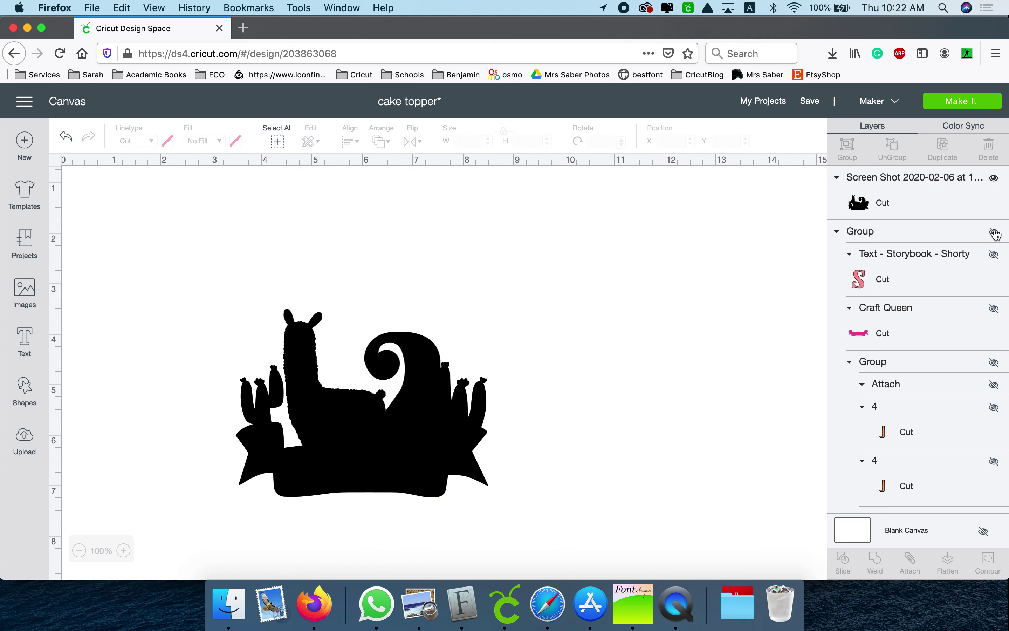
Step: Make the full-color group visible and set its width to 5 inches
{"action": "left_click", "coordinate": [994, 232]}
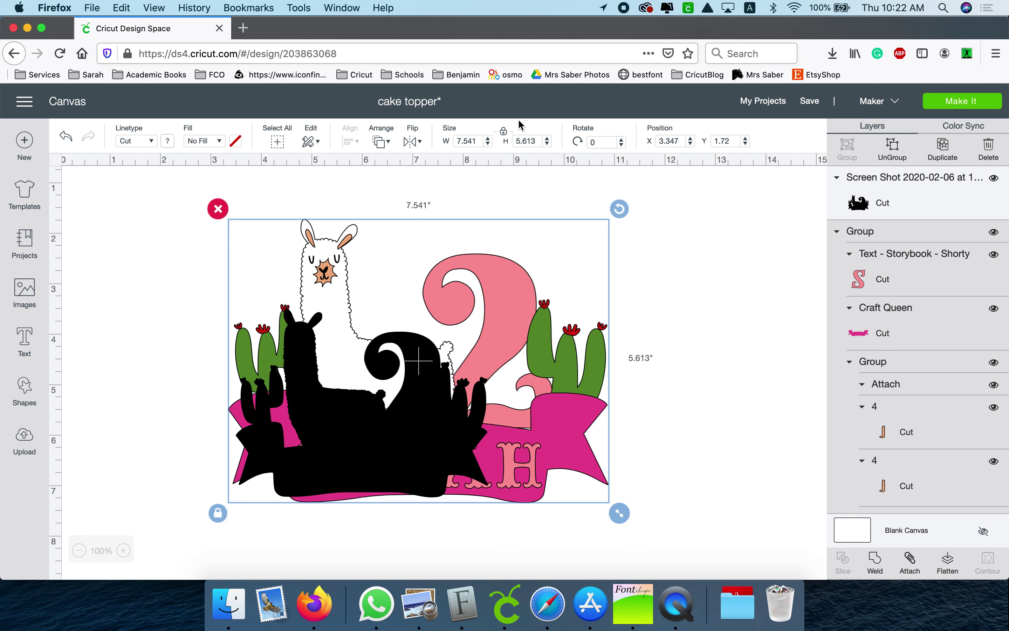
{"action": "left_click", "coordinate": [478, 137]}
{"action": "type", "text": "5"}
{"action": "key", "text": "Tab"}
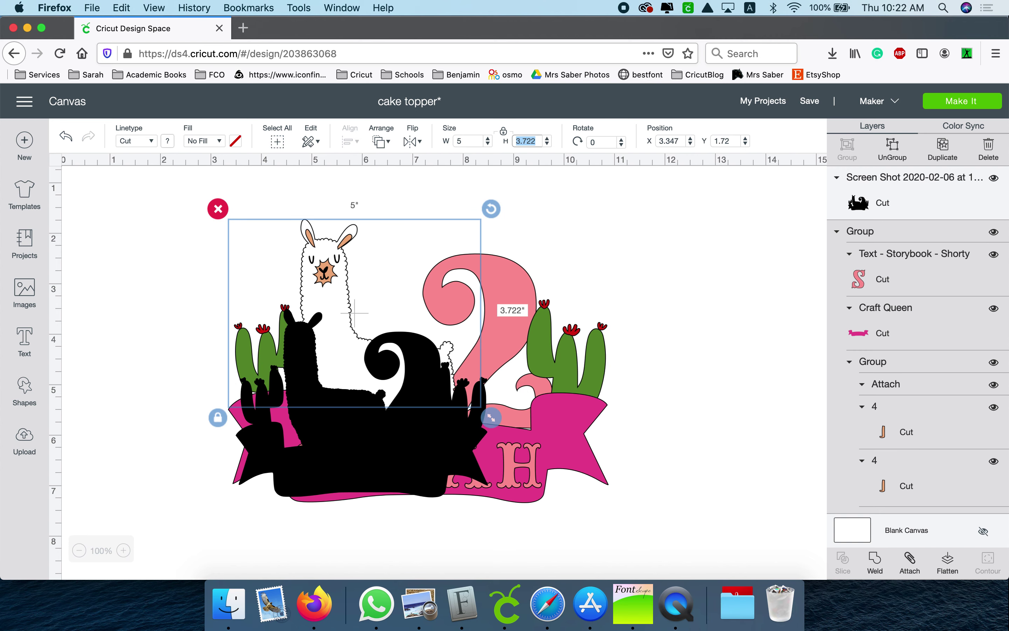
Step: Bring the full-color group to the front and move it clear of the black silhouette, to its right
{"action": "left_click", "coordinate": [380, 151]}
{"action": "left_click", "coordinate": [392, 225]}
{"action": "left_click_drag", "start_coordinate": [311, 290], "coordinate": [638, 291]}
{"action": "left_click", "coordinate": [351, 424]}
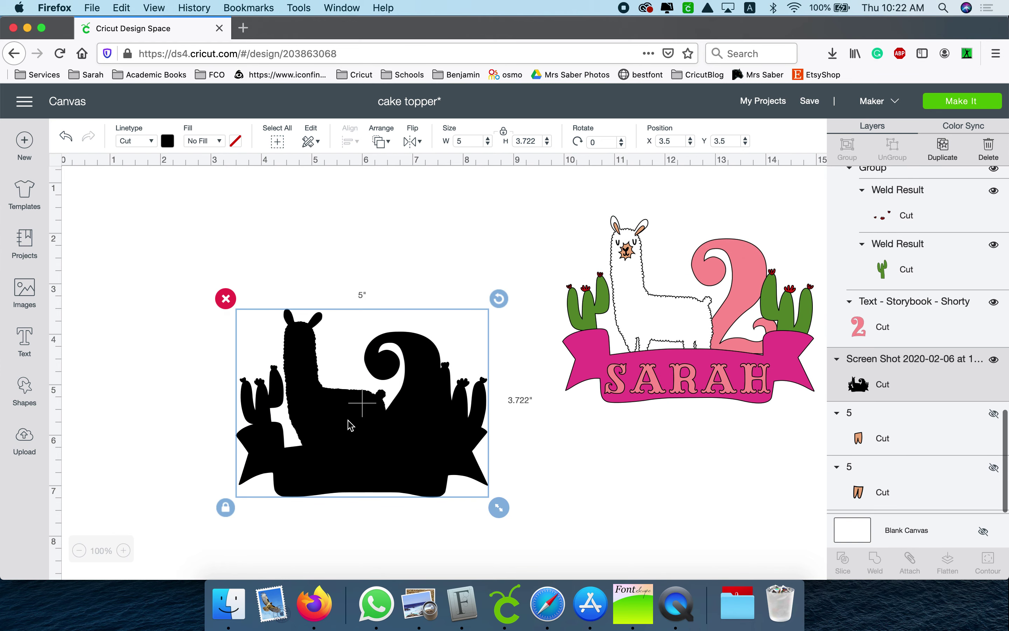
{"action": "left_click", "coordinate": [519, 562]}
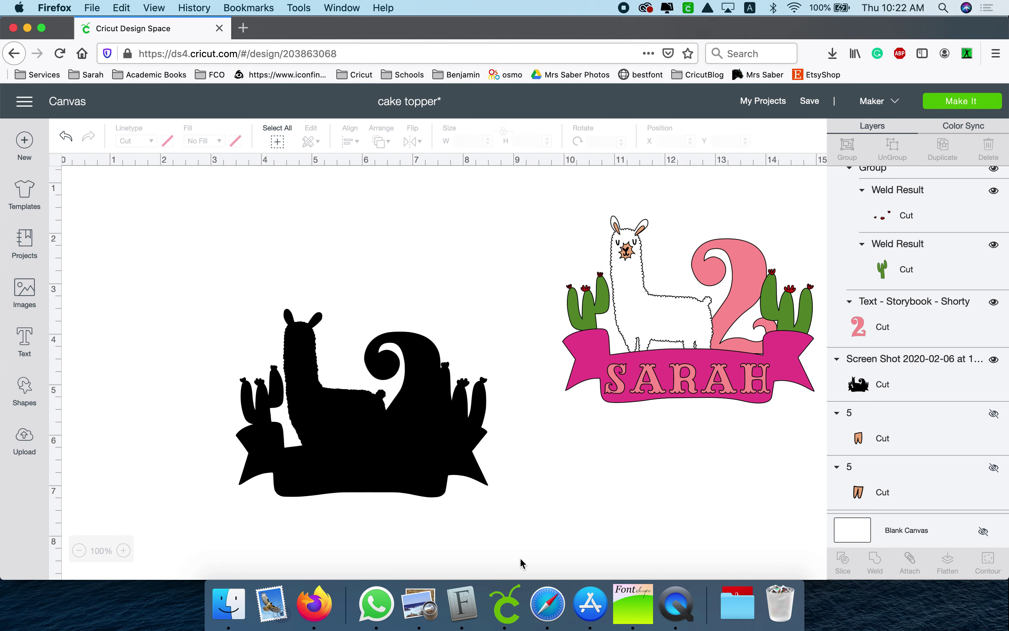
Step: Capture a screenshot of only the black silhouette and delete that silhouette from the canvas
{"action": "key", "text": "super+shift+5"}
{"action": "left_click_drag", "start_coordinate": [625, 560], "coordinate": [533, 516]}
{"action": "left_click_drag", "start_coordinate": [535, 176], "coordinate": [510, 296]}
{"action": "left_click", "coordinate": [434, 542]}
{"action": "left_click", "coordinate": [464, 471]}
{"action": "key", "text": "Delete"}
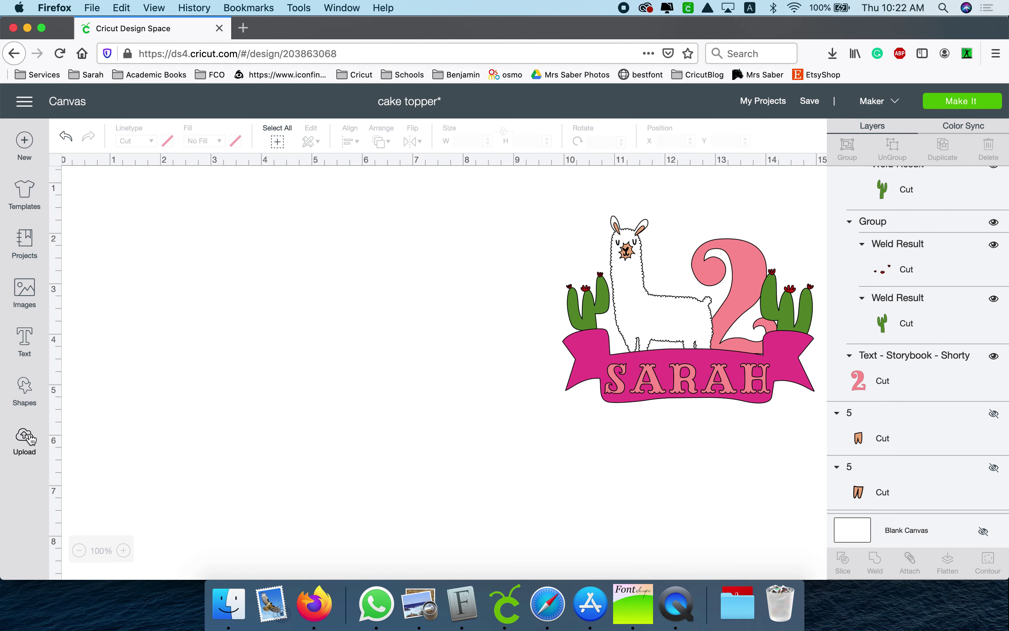
Step: Upload the 10.22.20 AM screenshot of the black silhouette from the Desktop as a Complex image
{"action": "left_click", "coordinate": [24, 440]}
{"action": "left_click", "coordinate": [269, 327]}
{"action": "left_click", "coordinate": [499, 345]}
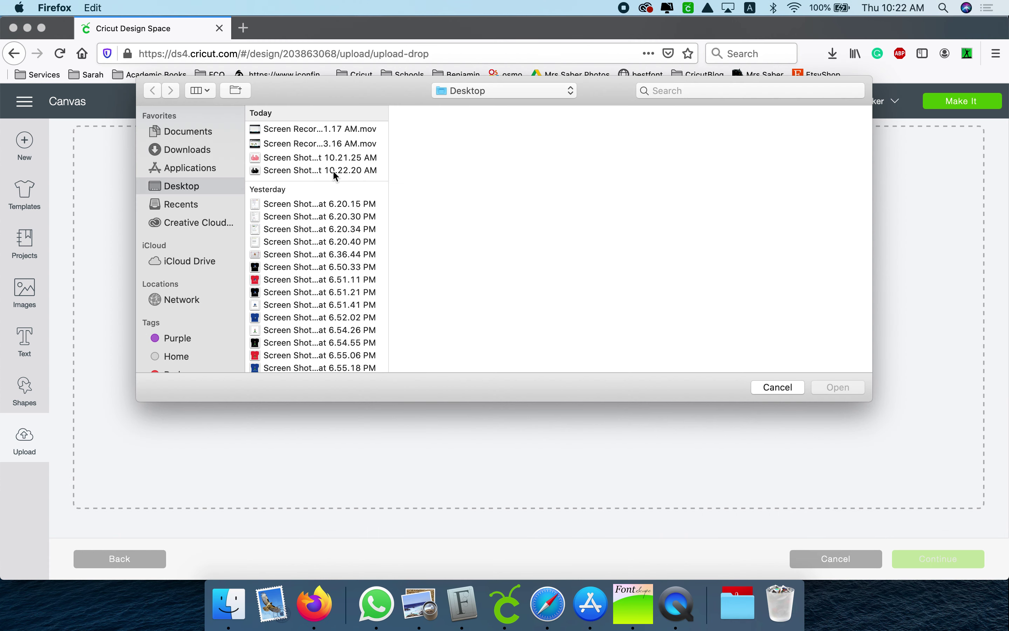
{"action": "left_click", "coordinate": [333, 169]}
{"action": "left_click", "coordinate": [838, 388]}
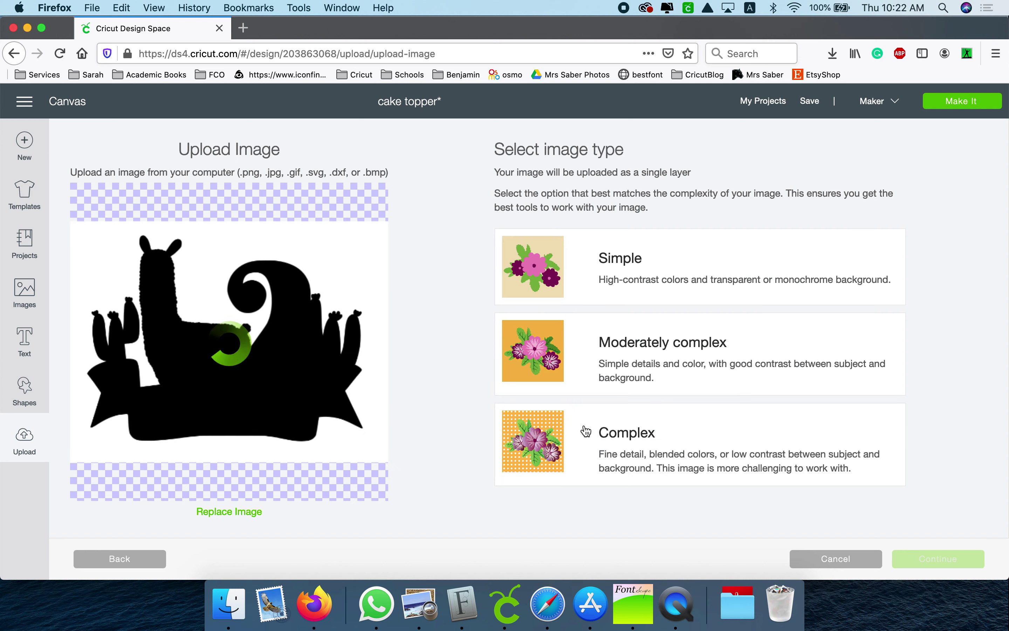
{"action": "left_click", "coordinate": [566, 450]}
{"action": "left_click", "coordinate": [957, 560]}
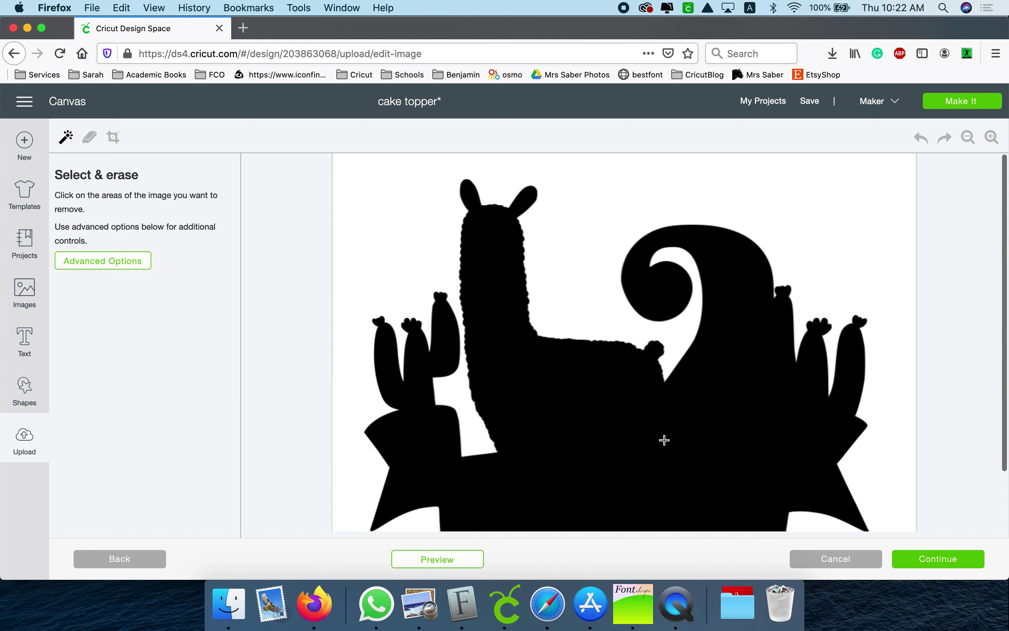
Step: Erase the white background around the black silhouette and save it as a Cut image
{"action": "left_click", "coordinate": [567, 243]}
{"action": "scroll", "coordinate": [566, 243], "scroll_direction": "down", "scroll_amount": 3}
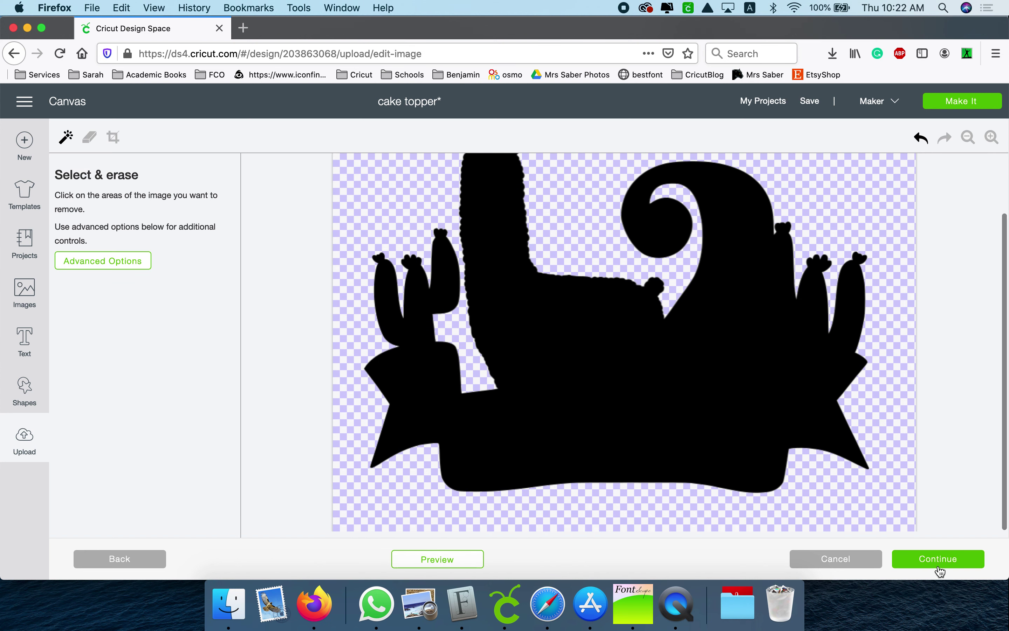
{"action": "left_click", "coordinate": [941, 567]}
{"action": "left_click", "coordinate": [571, 374]}
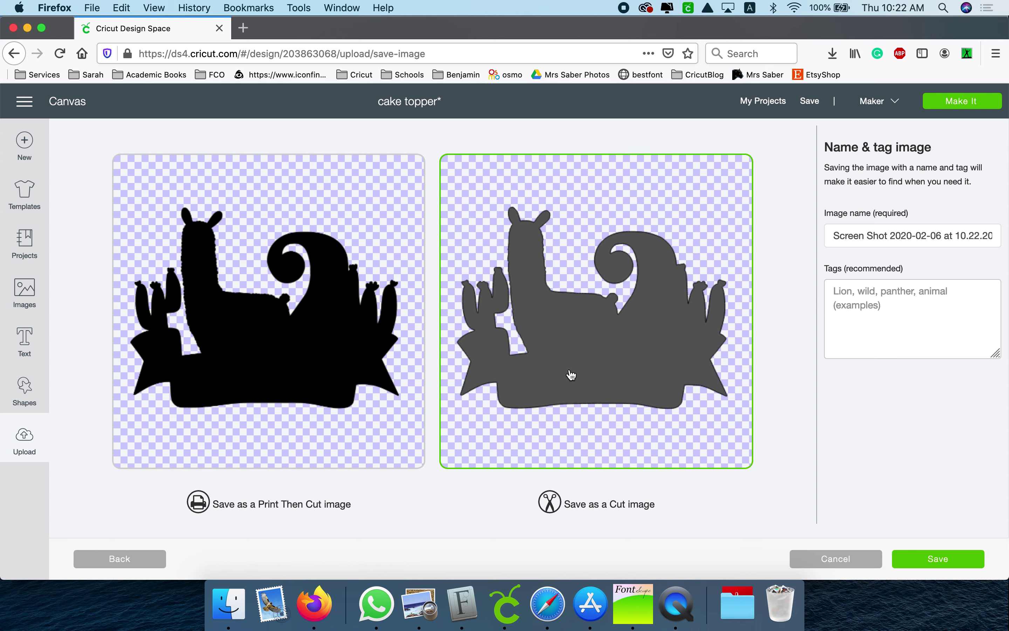
{"action": "left_click", "coordinate": [919, 557]}
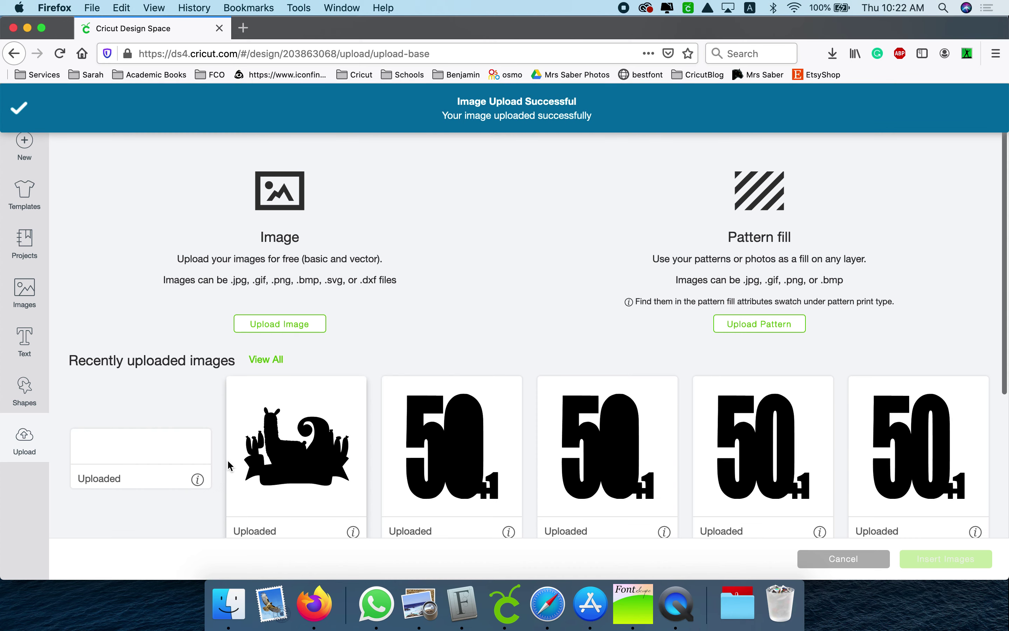
Step: Insert the newly uploaded silhouette into the canvas and set its width to 5 inches
{"action": "left_click", "coordinate": [182, 455]}
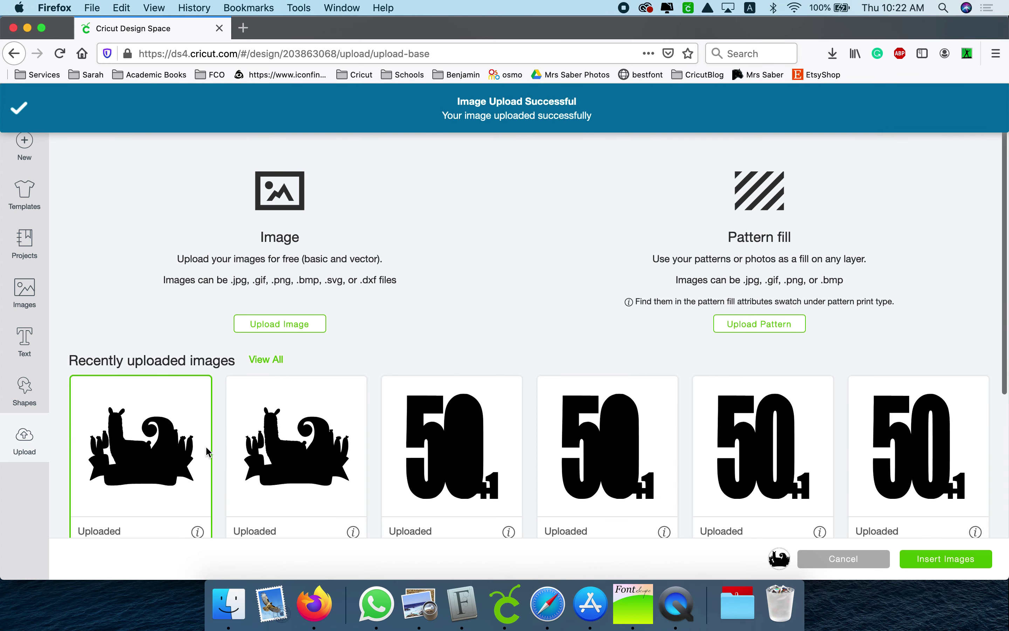
{"action": "left_click", "coordinate": [944, 560]}
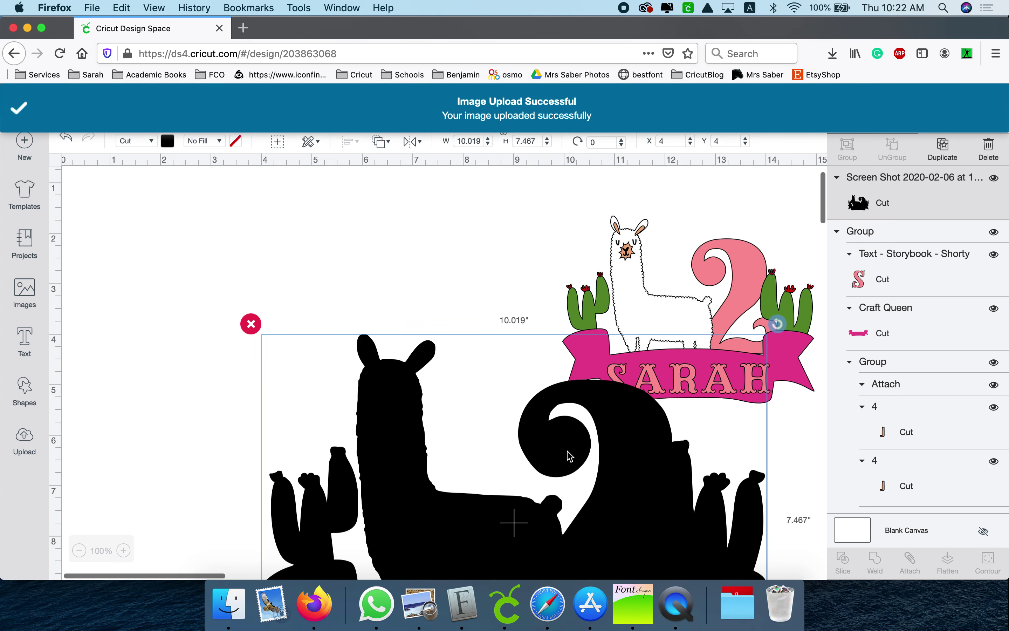
{"action": "left_click", "coordinate": [457, 141]}
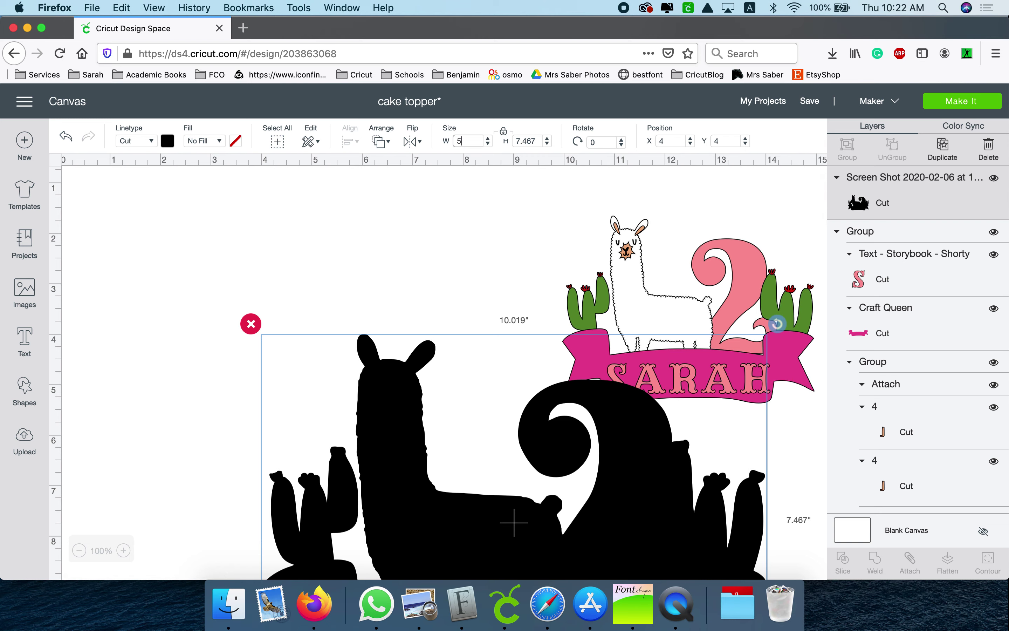
{"action": "key", "text": "Return"}
Step: Overlap the black silhouette with the full-color group and bring the group to the front
{"action": "left_click_drag", "start_coordinate": [411, 416], "coordinate": [427, 323]}
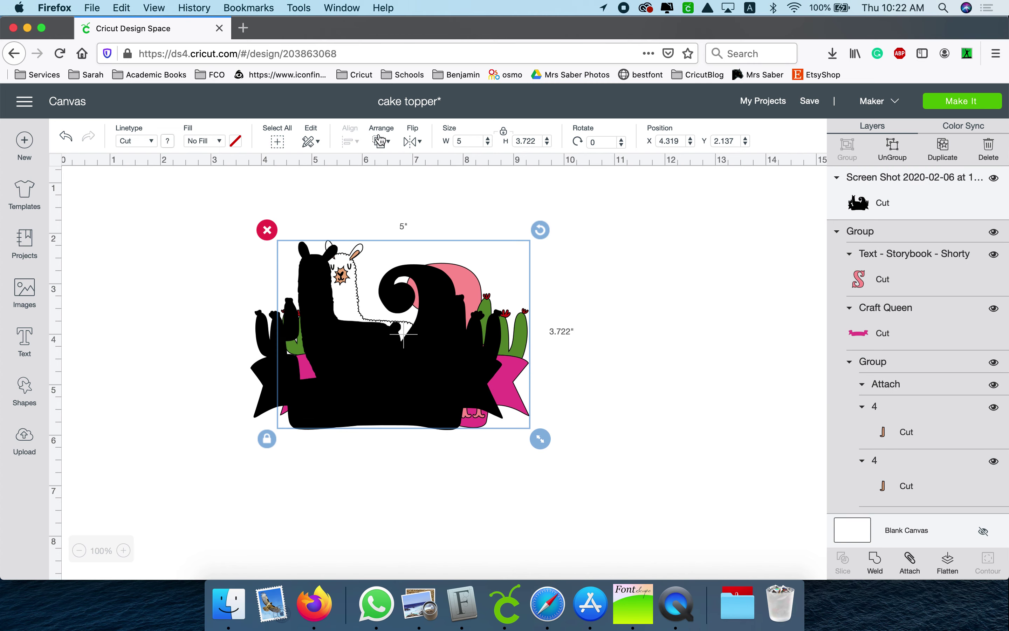
{"action": "left_click", "coordinate": [379, 141]}
{"action": "left_click", "coordinate": [386, 226]}
Step: Move the full-color group off the black silhouette to the empty canvas area on its right
{"action": "left_click_drag", "start_coordinate": [438, 329], "coordinate": [750, 346]}
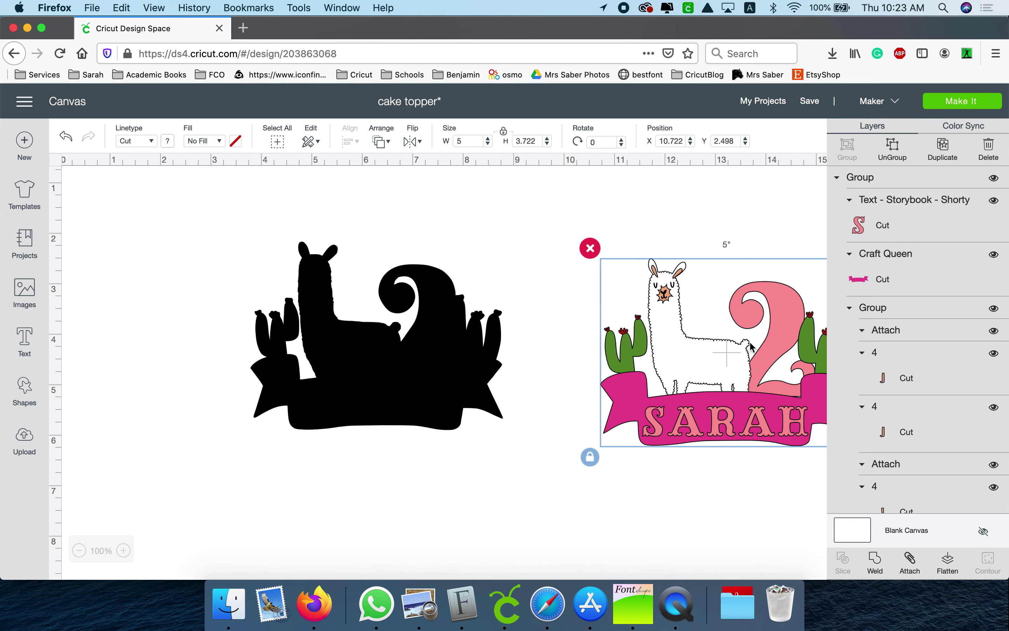
{"action": "left_click", "coordinate": [459, 350]}
{"action": "left_click", "coordinate": [399, 512]}
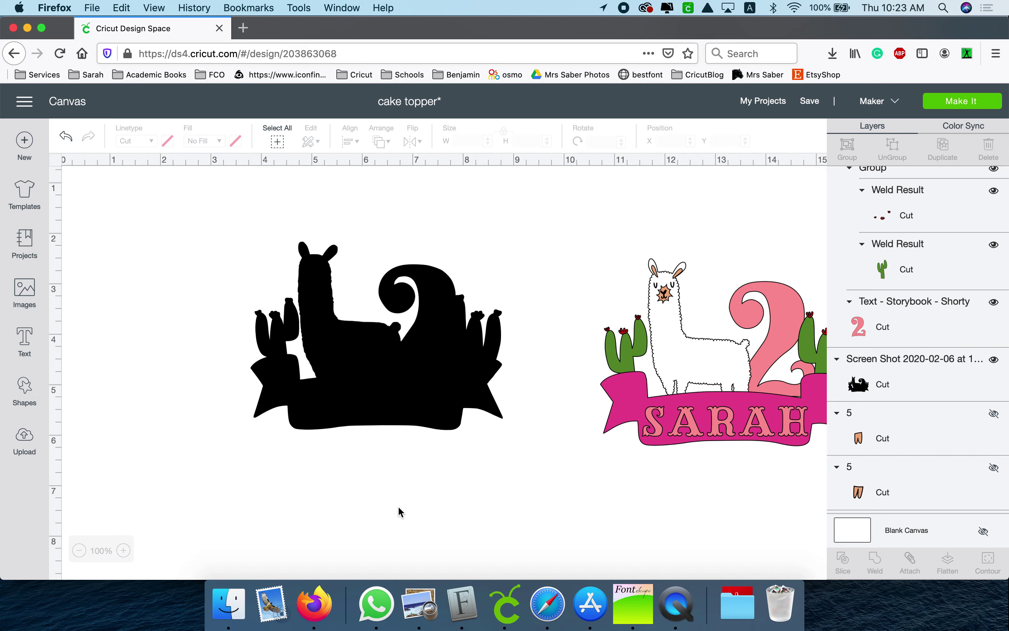
Step: Capture another screenshot of the newest black silhouette and remove that silhouette from the canvas
{"action": "key", "text": "super+shift+5"}
{"action": "left_click_drag", "start_coordinate": [445, 458], "coordinate": [447, 404]}
{"action": "left_click", "coordinate": [447, 541]}
{"action": "left_click", "coordinate": [399, 364]}
{"action": "key", "text": "Delete"}
Step: Upload the silhouette screenshot taken at 10.23.07 AM from the Desktop as a new image
{"action": "left_click", "coordinate": [24, 440]}
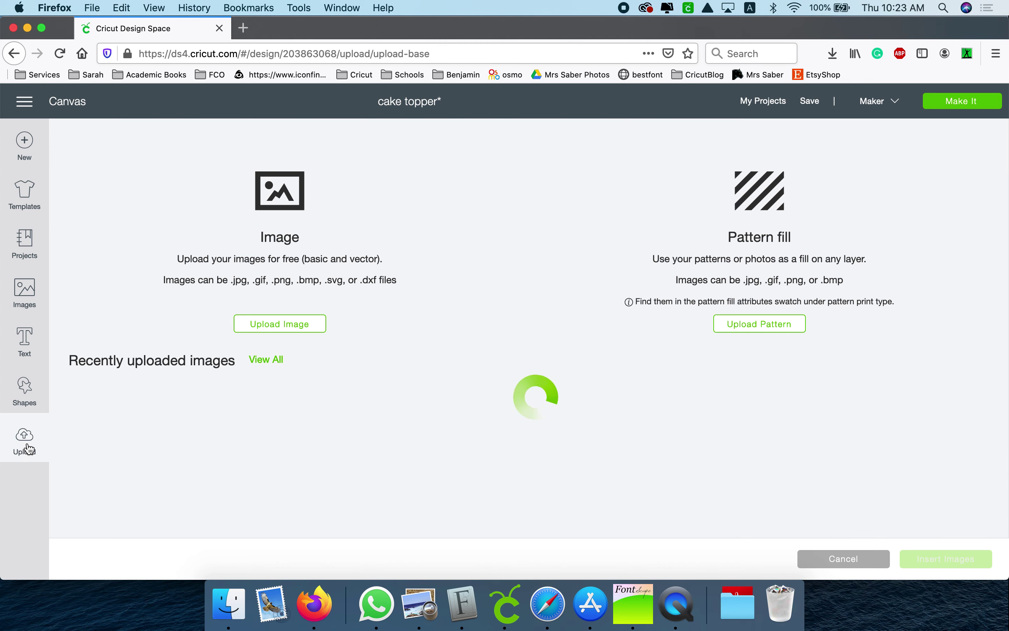
{"action": "left_click", "coordinate": [300, 329]}
{"action": "left_click", "coordinate": [550, 334]}
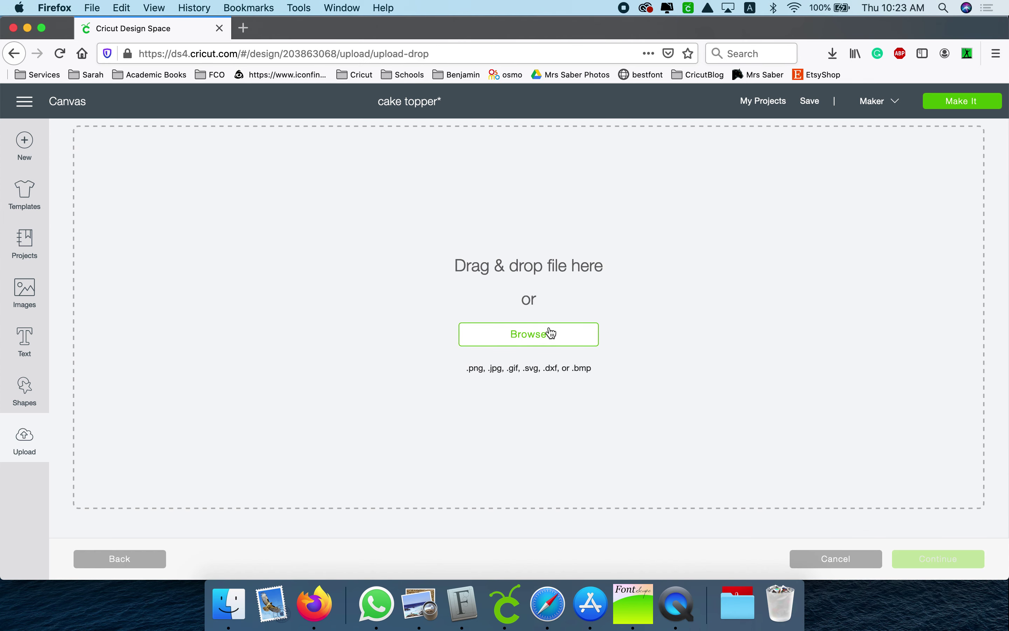
{"action": "left_click", "coordinate": [329, 183]}
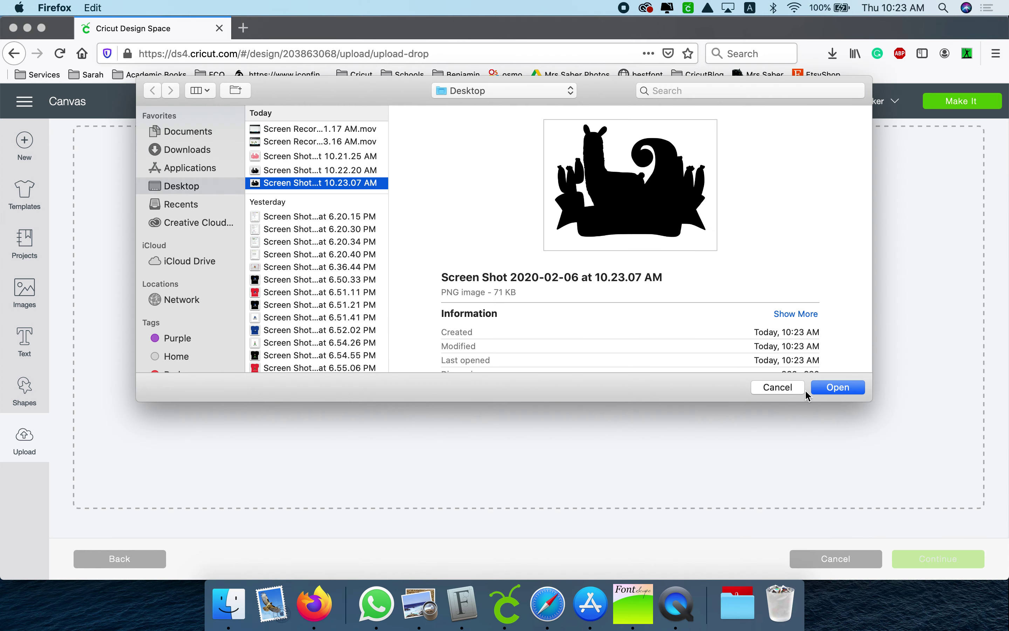
{"action": "left_click", "coordinate": [818, 388]}
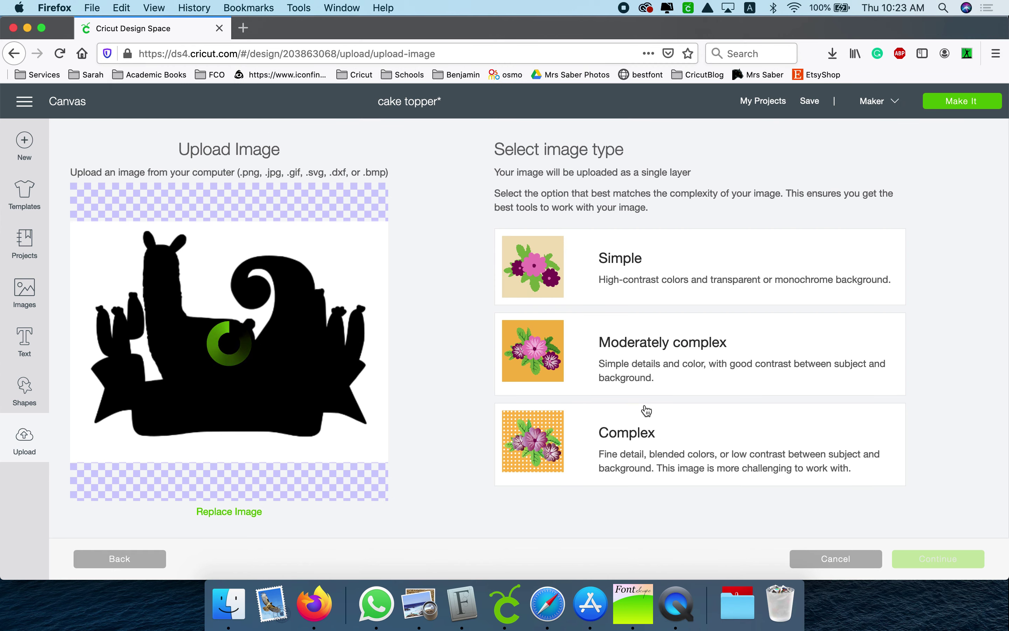
Step: Treat the upload as a Complex image with its white background and enclosed gap erased, and save it as a Cut image
{"action": "left_click", "coordinate": [647, 412]}
{"action": "left_click", "coordinate": [931, 561]}
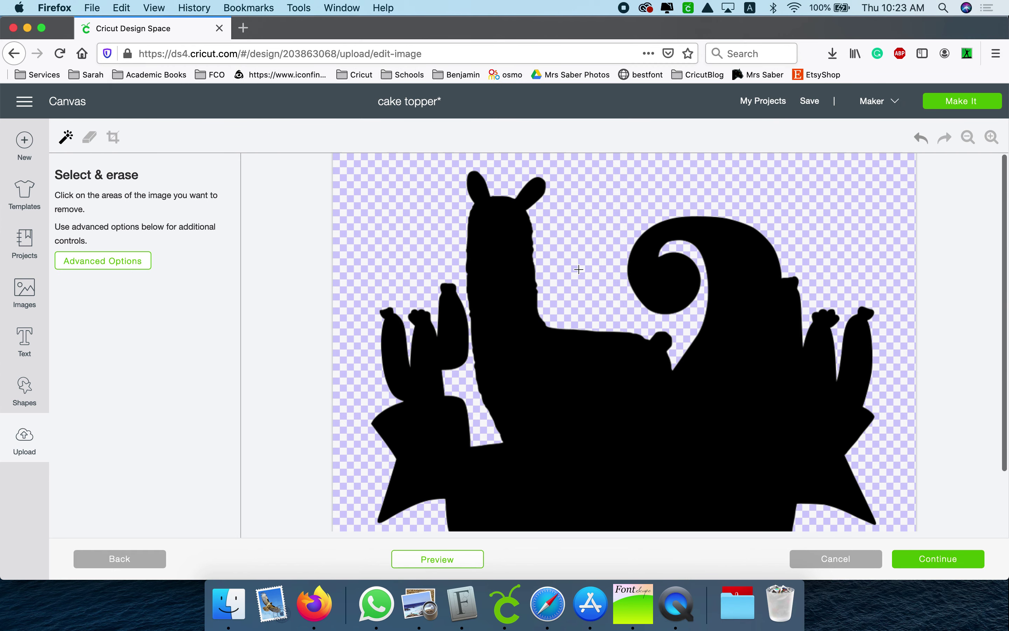
{"action": "left_click", "coordinate": [926, 558]}
{"action": "left_click", "coordinate": [641, 460]}
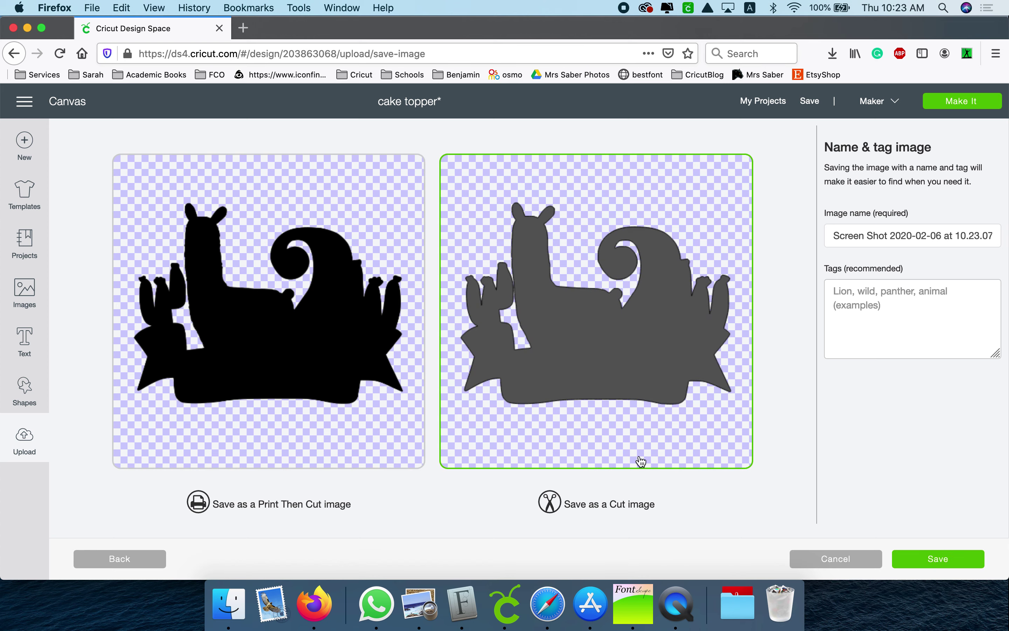
{"action": "left_click", "coordinate": [911, 557]}
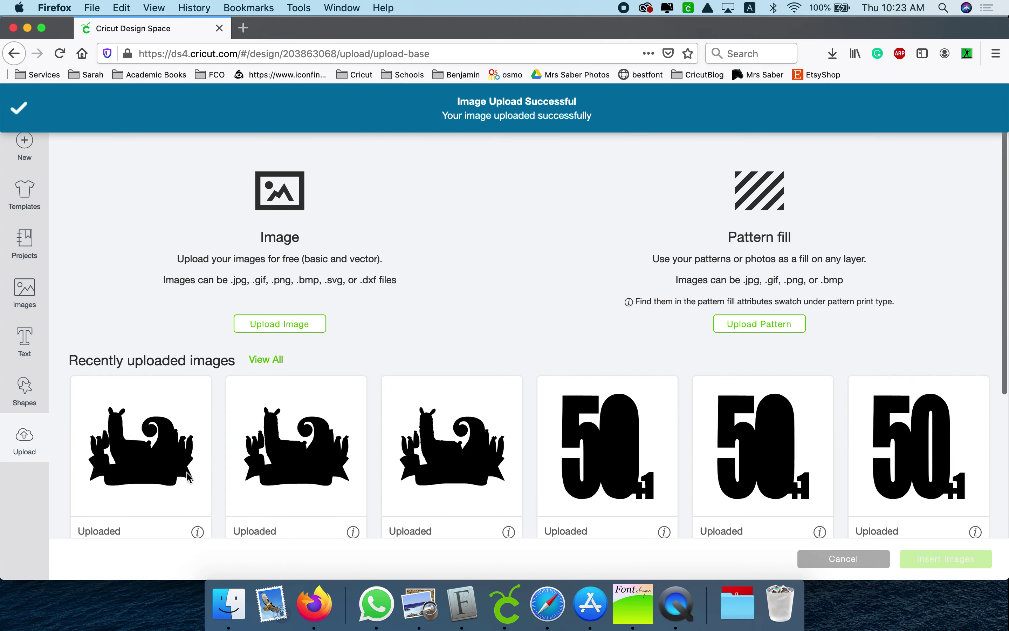
Step: Insert the newest silhouette, set its width to 5 inches and move it to the empty canvas area beside the full-color group
{"action": "left_click", "coordinate": [952, 563]}
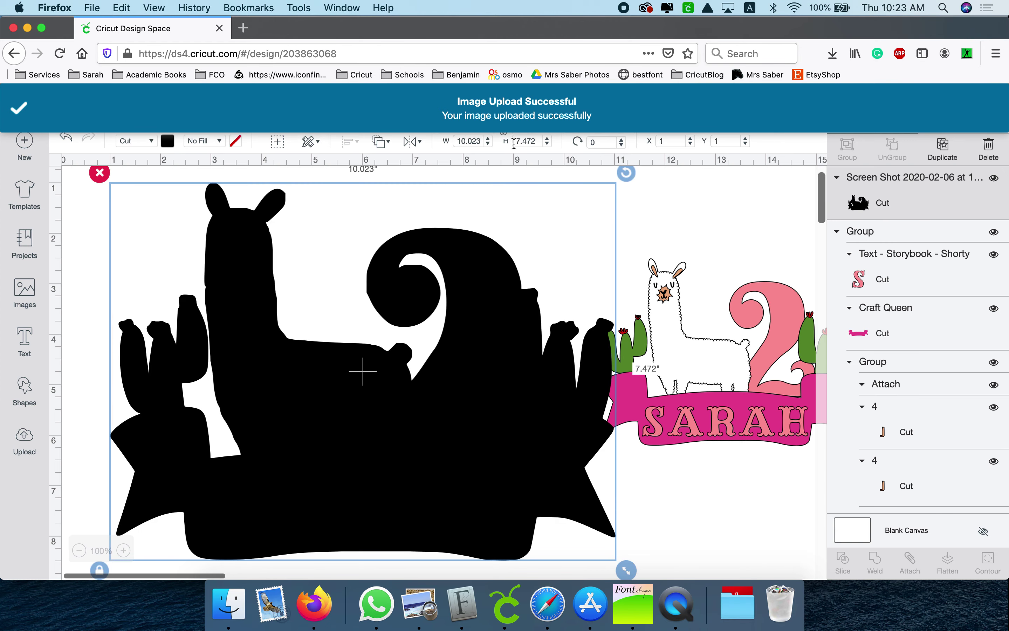
{"action": "double_click", "coordinate": [469, 141]}
{"action": "type", "text": "5"}
{"action": "key", "text": "Return"}
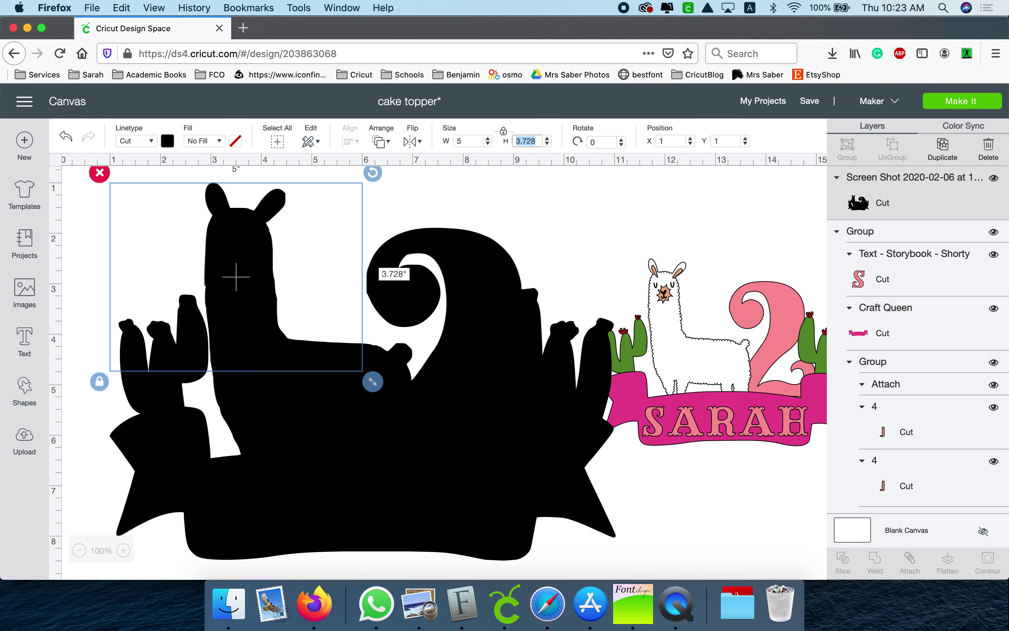
{"action": "left_click_drag", "start_coordinate": [248, 279], "coordinate": [404, 416]}
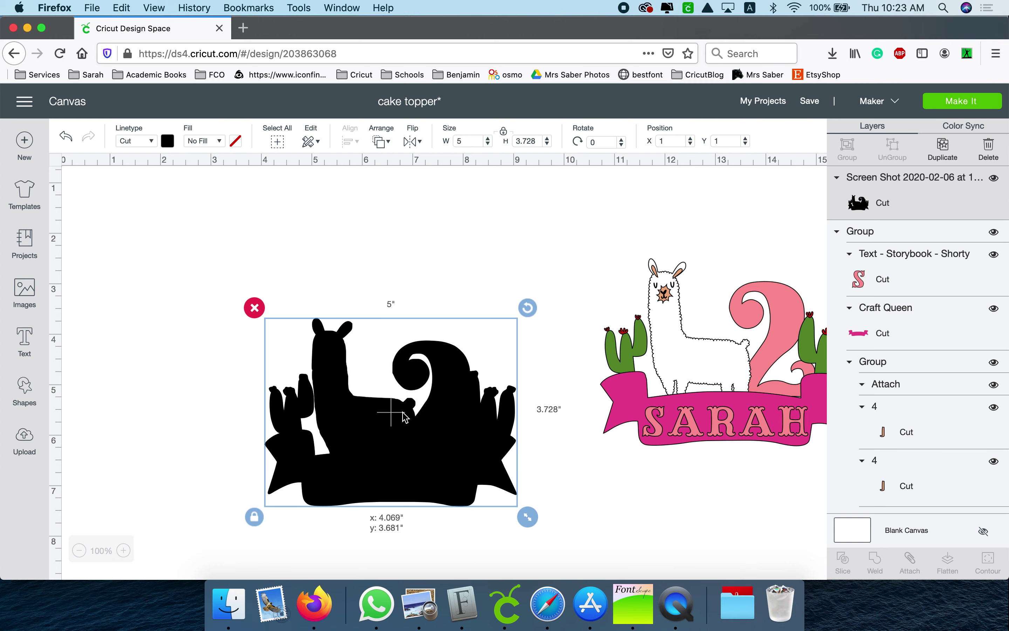
Step: Capture a screenshot of the deselected black silhouette and delete that silhouette from the canvas
{"action": "left_click", "coordinate": [583, 493]}
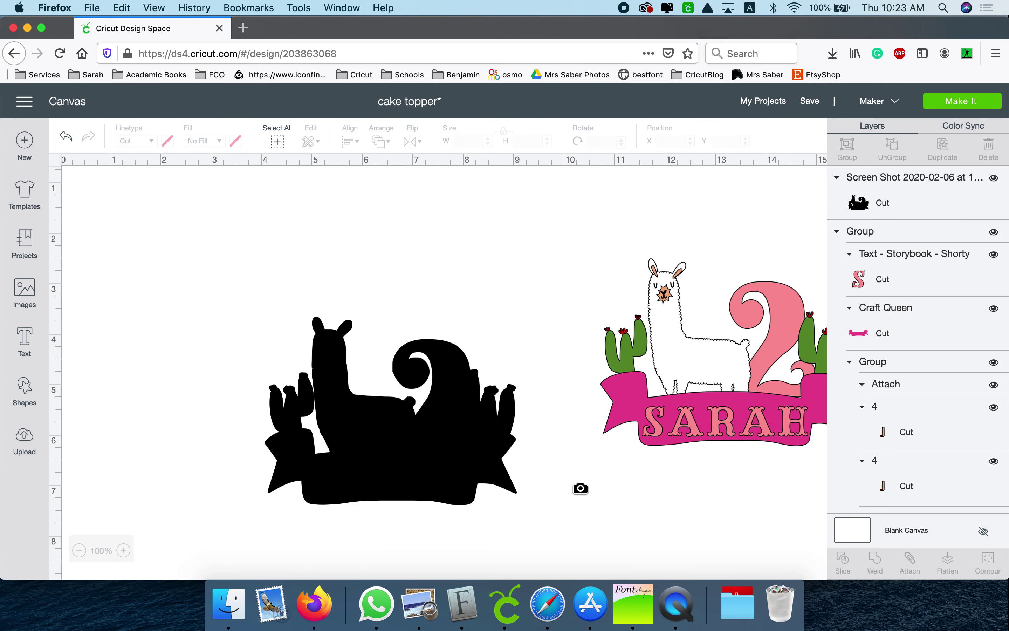
{"action": "key", "text": "cmd+shift+5"}
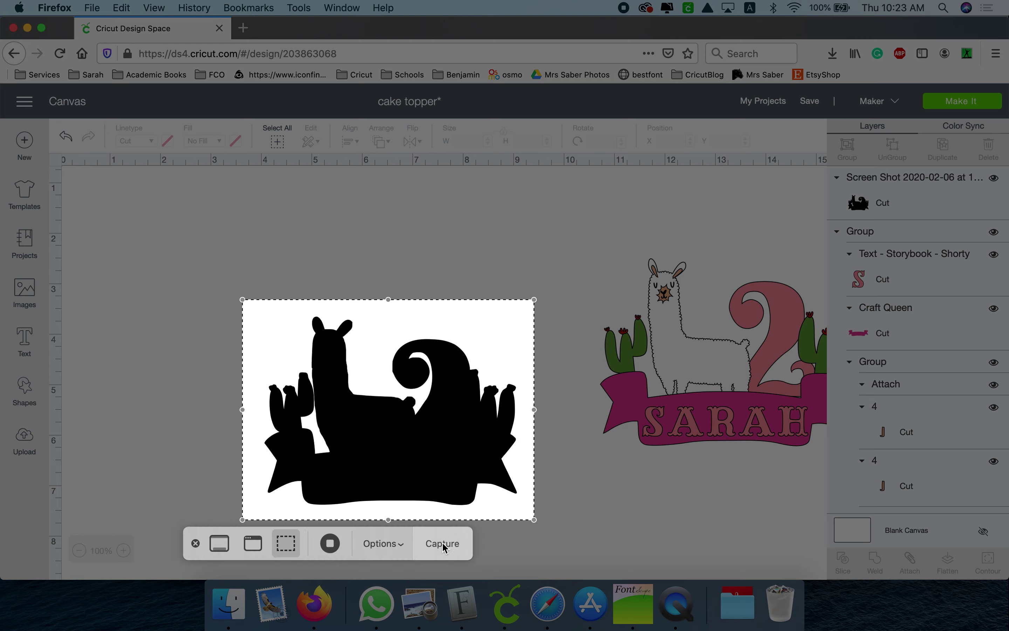
{"action": "left_click", "coordinate": [442, 544]}
{"action": "left_click", "coordinate": [312, 415]}
{"action": "key", "text": "Delete"}
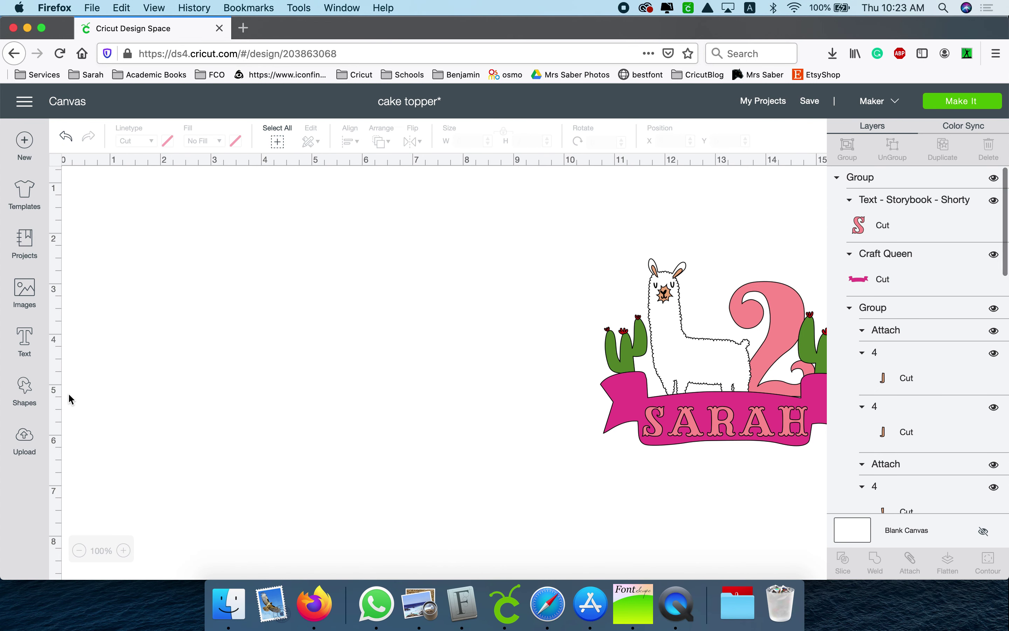
Step: Upload the silhouette screenshot taken at 10.23.36 AM from the Desktop as a new image
{"action": "left_click", "coordinate": [24, 439]}
{"action": "left_click", "coordinate": [269, 325]}
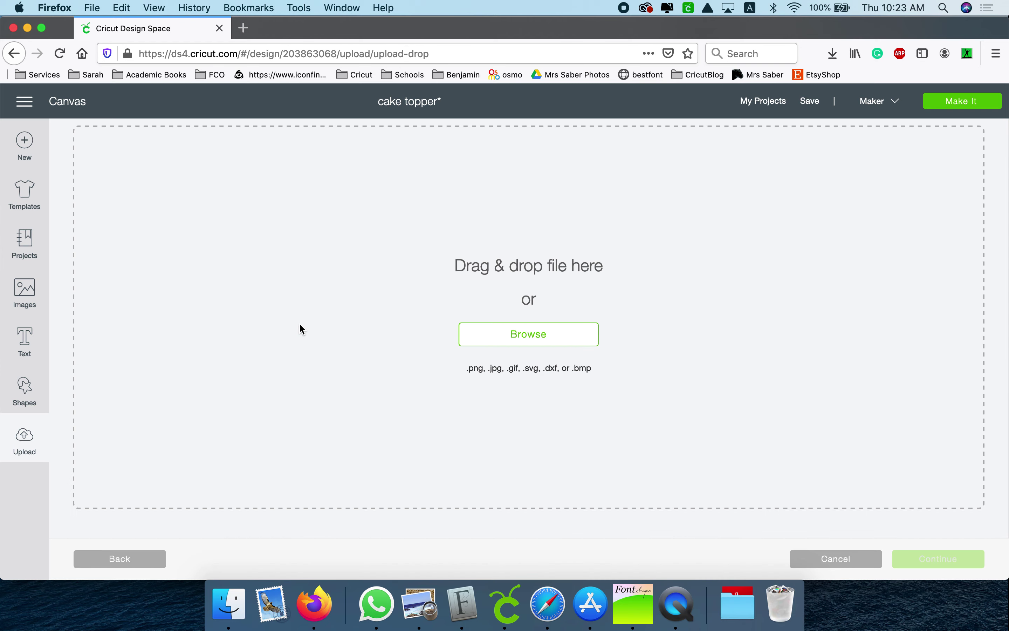
{"action": "left_click", "coordinate": [575, 339]}
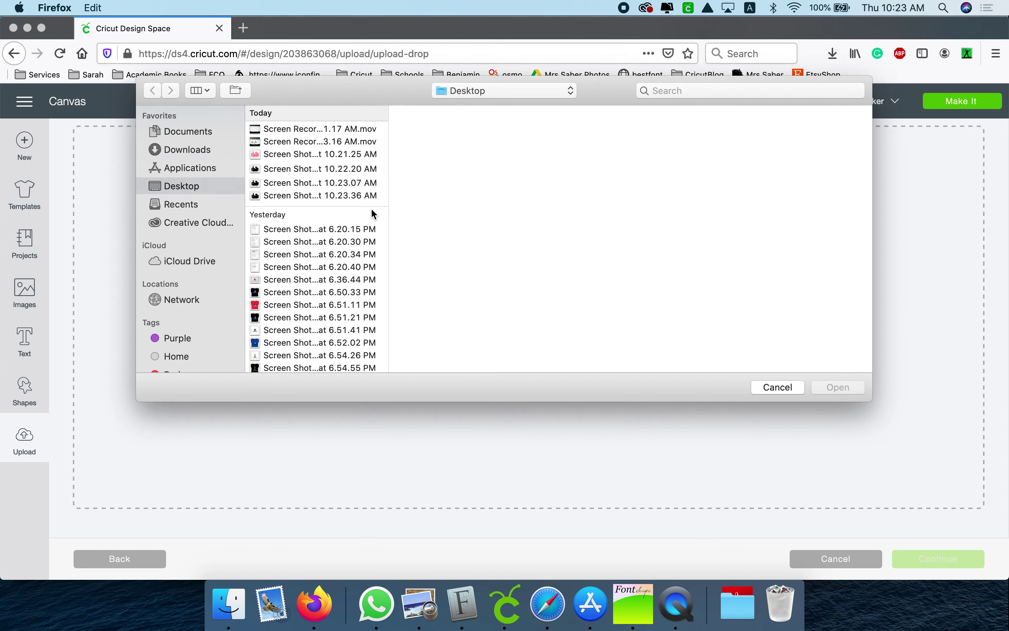
{"action": "left_click", "coordinate": [375, 196]}
{"action": "left_click", "coordinate": [845, 391]}
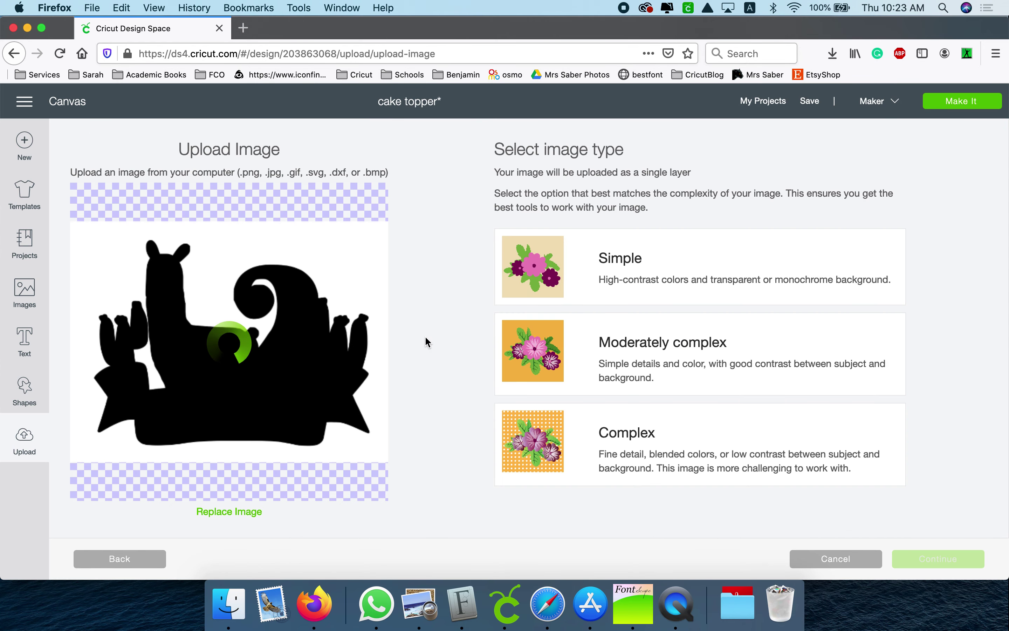
Step: Treat the upload as Complex, erase only the outer white background, keeping the gap beside the llama filled, and save it as a Cut image
{"action": "left_click", "coordinate": [644, 421]}
{"action": "left_click", "coordinate": [943, 566]}
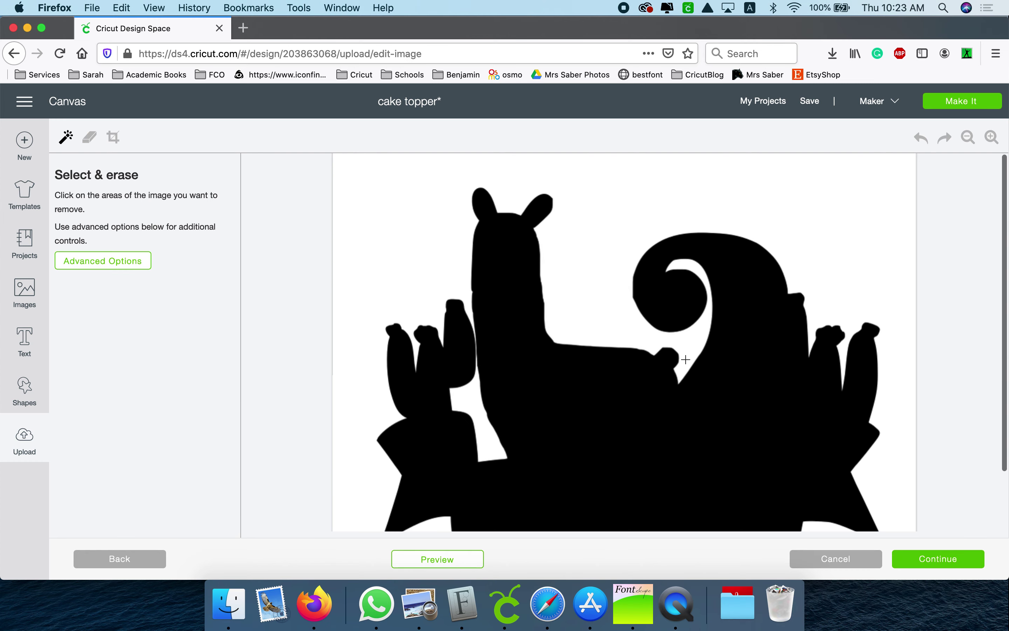
{"action": "left_click", "coordinate": [597, 293]}
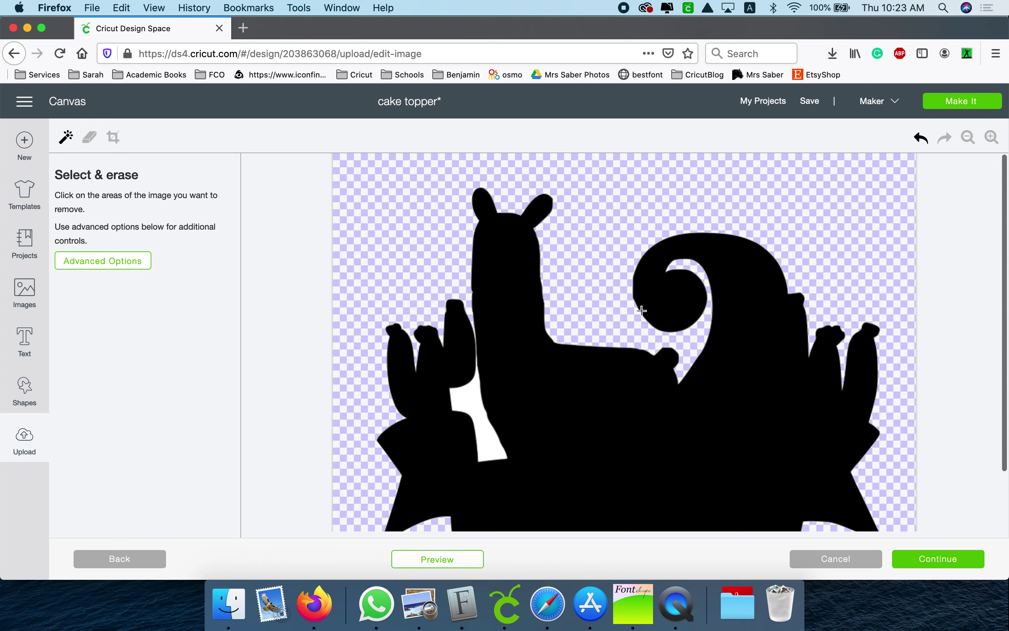
{"action": "scroll", "coordinate": [578, 389], "scroll_direction": "down", "scroll_amount": 3}
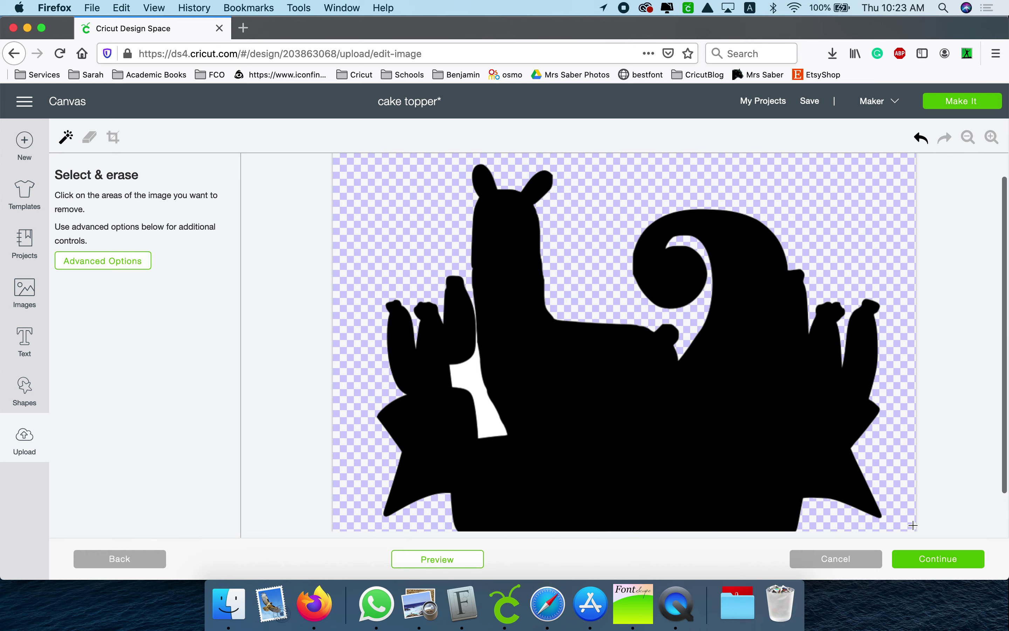
{"action": "scroll", "coordinate": [886, 484], "scroll_direction": "down", "scroll_amount": 1}
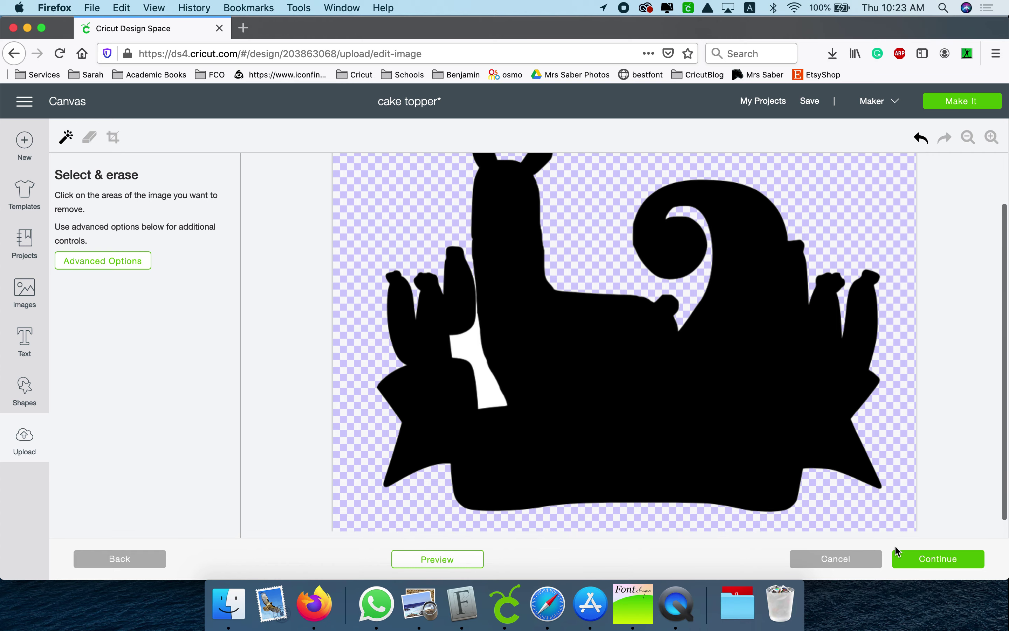
{"action": "left_click", "coordinate": [900, 559]}
{"action": "left_click", "coordinate": [639, 370]}
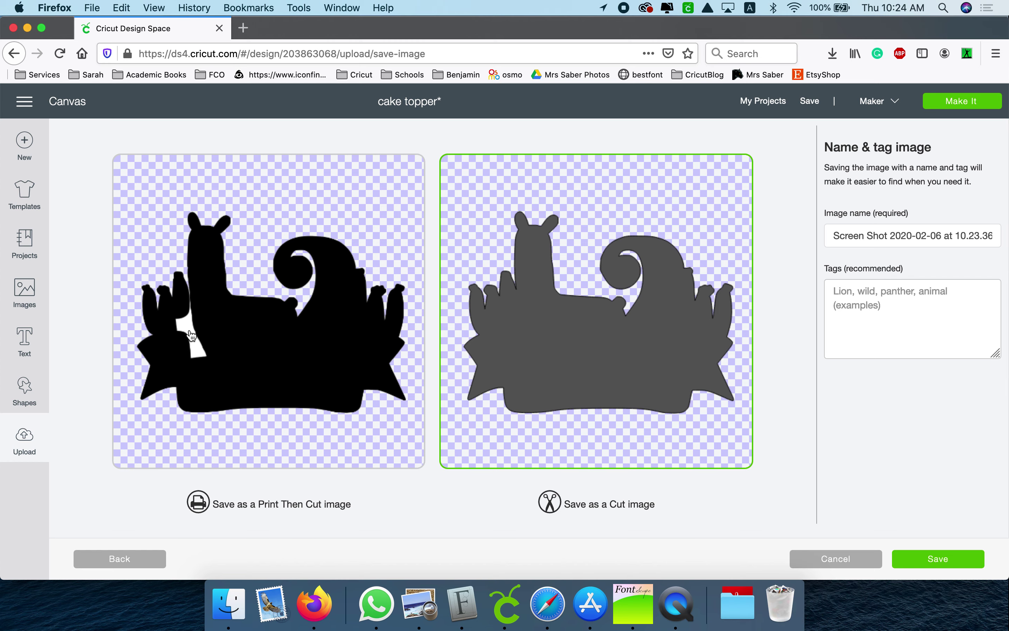
{"action": "left_click", "coordinate": [908, 560]}
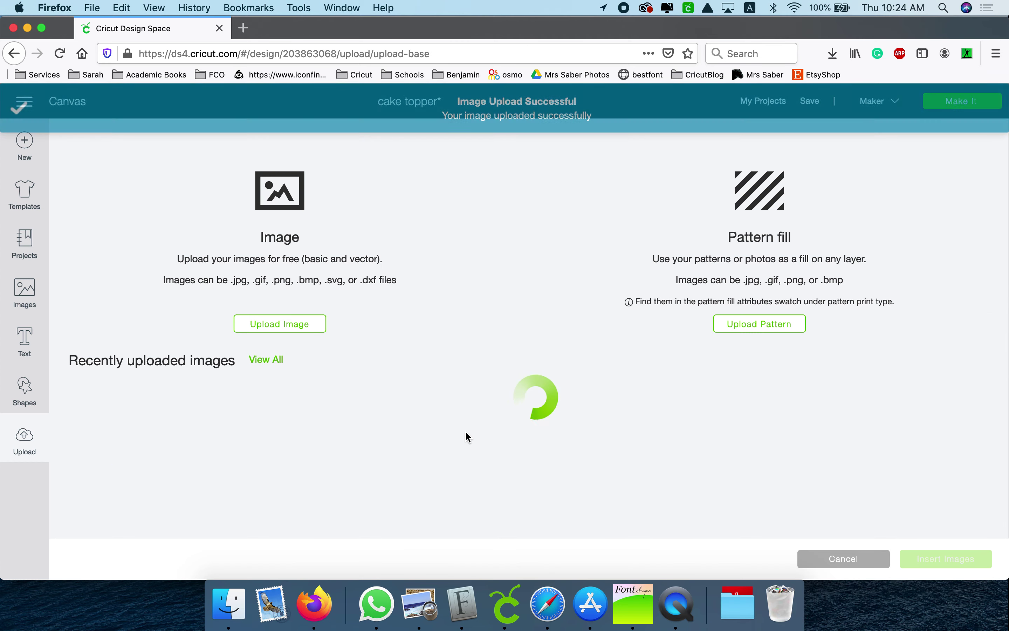
Step: Insert the silhouette with the filled gap into the canvas and set its width to 5 inches
{"action": "left_click", "coordinate": [177, 445]}
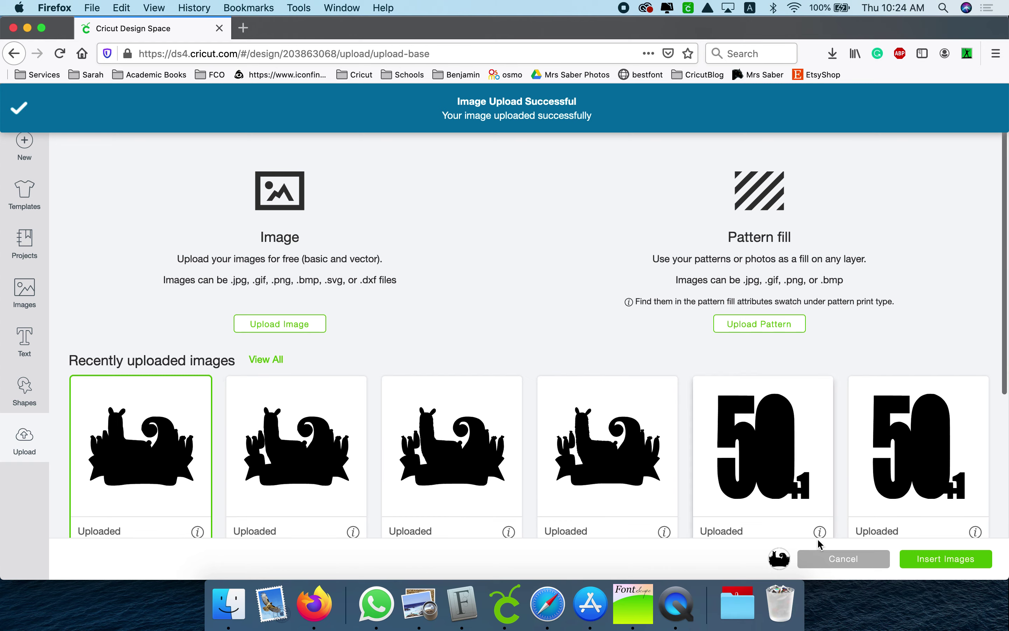
{"action": "left_click", "coordinate": [950, 554]}
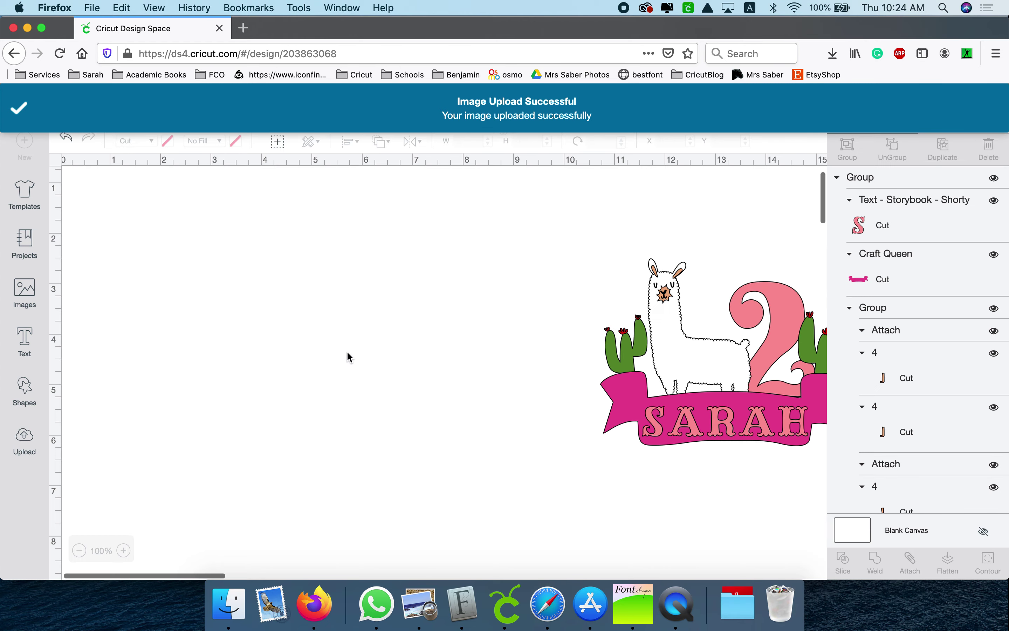
{"action": "double_click", "coordinate": [467, 141]}
{"action": "type", "text": "5"}
{"action": "key", "text": "Tab"}
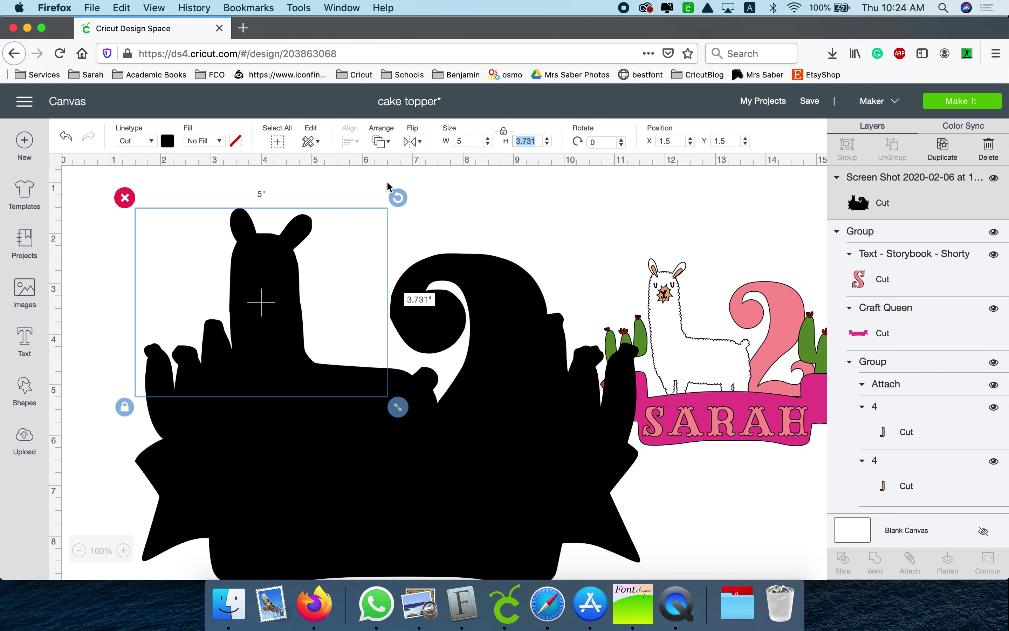
Step: Move the resized silhouette clear of the full-color group and change its material color to purple
{"action": "left_click_drag", "start_coordinate": [314, 269], "coordinate": [413, 317]}
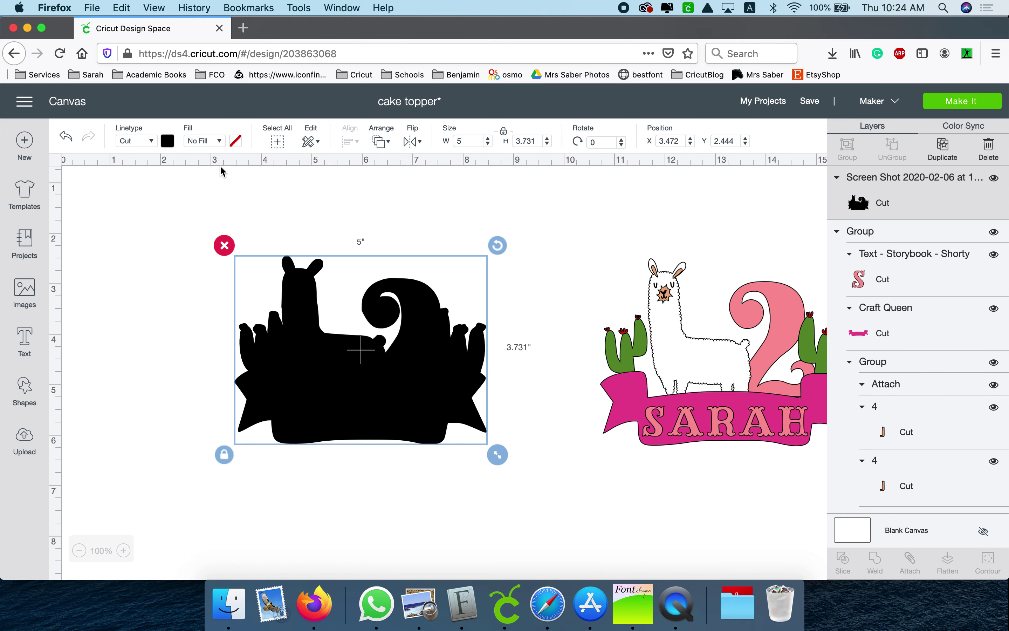
{"action": "left_click", "coordinate": [168, 141]}
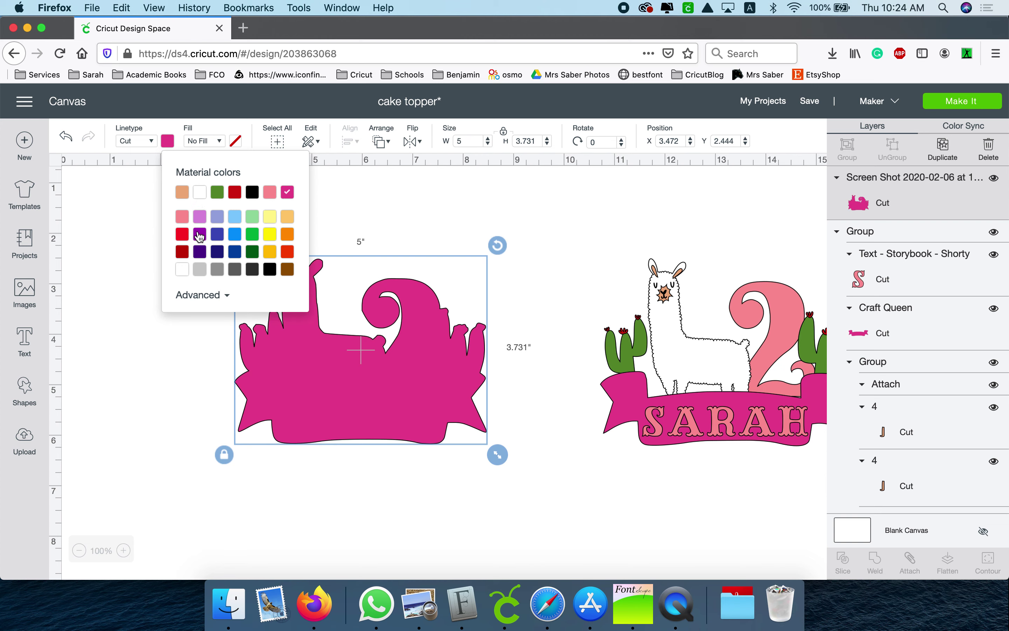
{"action": "left_click", "coordinate": [597, 503]}
Step: Place the full-color group over the purple silhouette, send the group to the front and align it with the silhouette
{"action": "left_click_drag", "start_coordinate": [691, 421], "coordinate": [302, 421]}
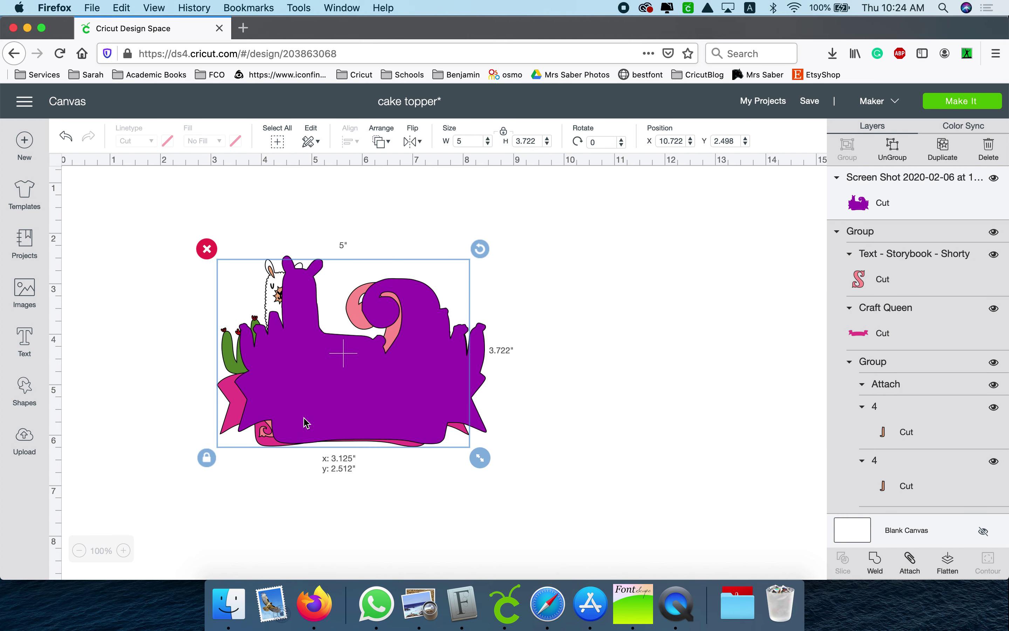
{"action": "left_click", "coordinate": [383, 144]}
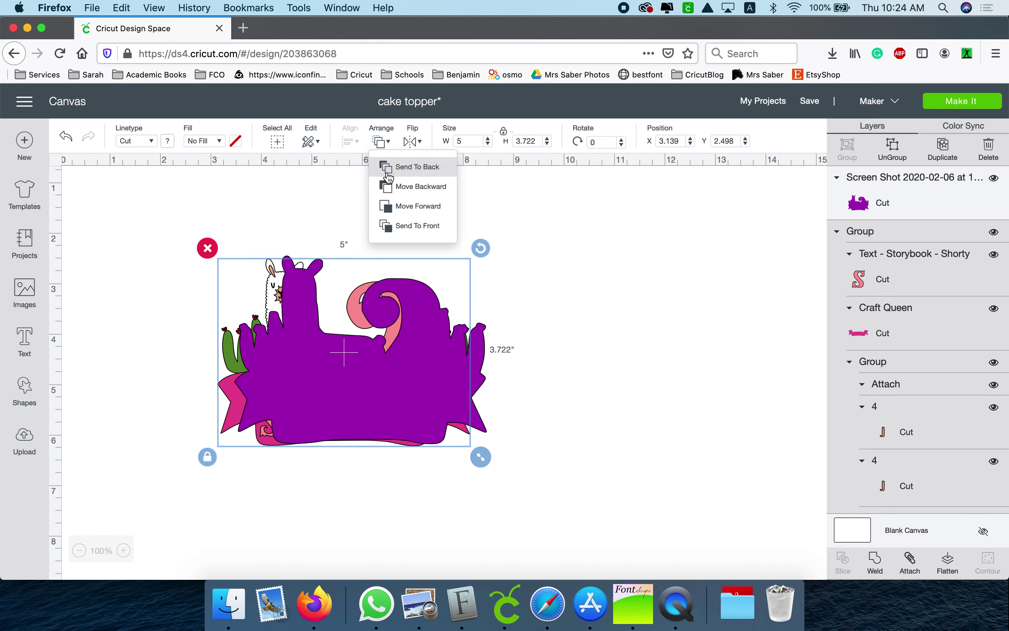
{"action": "left_click", "coordinate": [389, 228]}
{"action": "left_click_drag", "start_coordinate": [387, 380], "coordinate": [401, 378]}
{"action": "left_click_drag", "start_coordinate": [401, 378], "coordinate": [404, 377]}
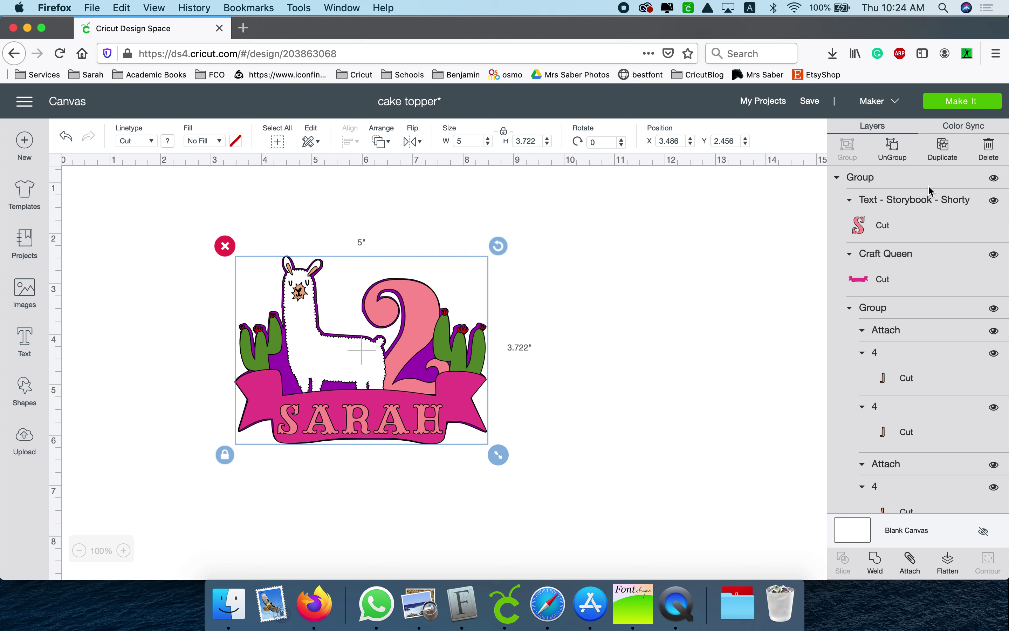
Step: Select the purple silhouette, unlock its proportions and enlarge it slightly so a thin border surrounds the whole full-color design
{"action": "scroll", "coordinate": [908, 417], "scroll_direction": "down", "scroll_amount": 5}
{"action": "left_click", "coordinate": [919, 392]}
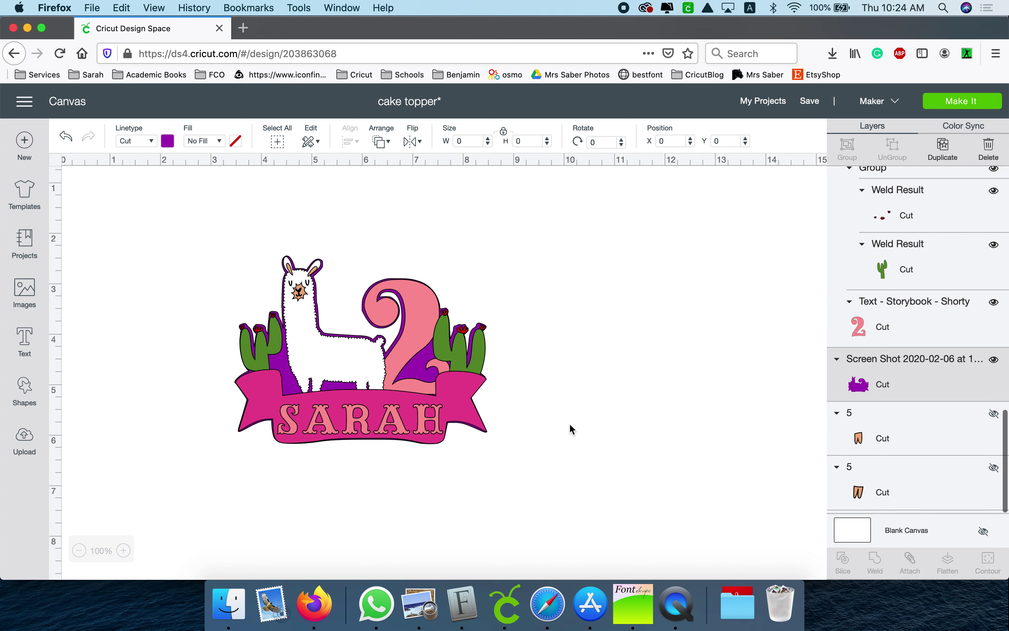
{"action": "left_click", "coordinate": [224, 454]}
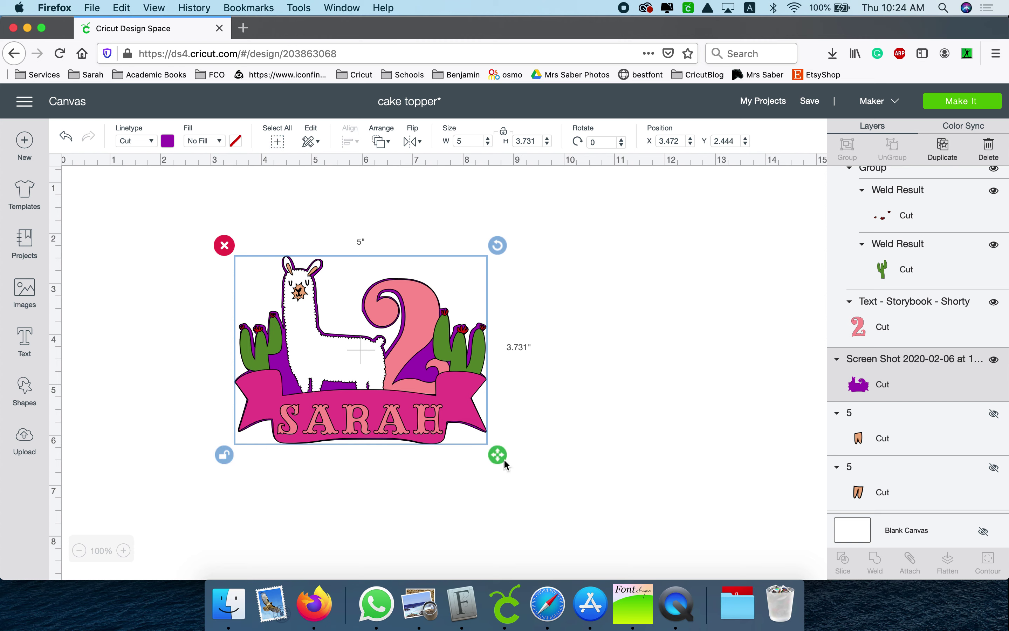
{"action": "left_click_drag", "start_coordinate": [499, 455], "coordinate": [477, 445]}
{"action": "left_click", "coordinate": [480, 483]}
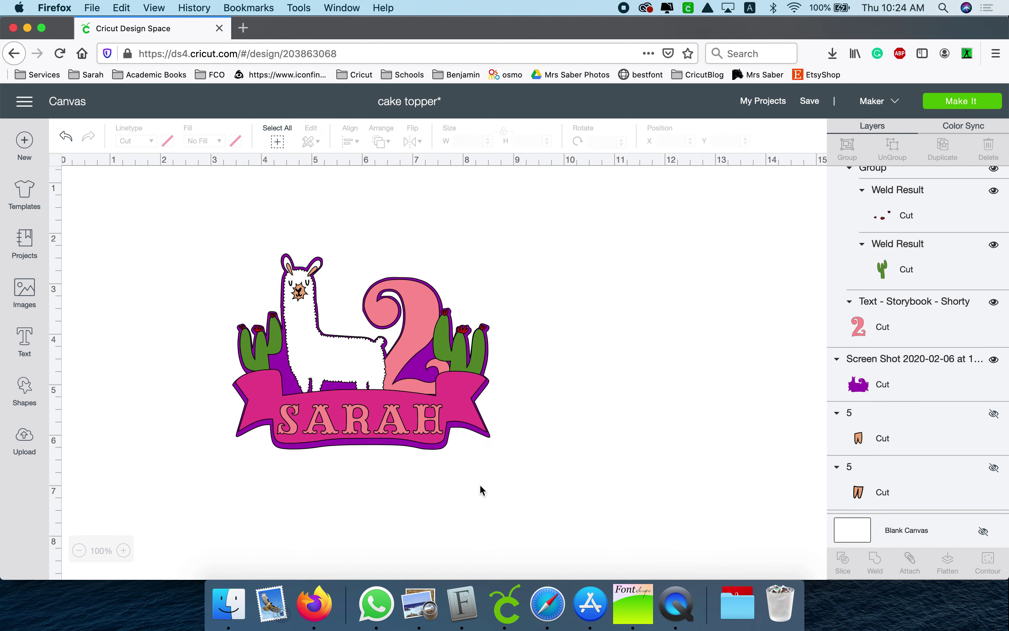
{"action": "left_click", "coordinate": [124, 550]}
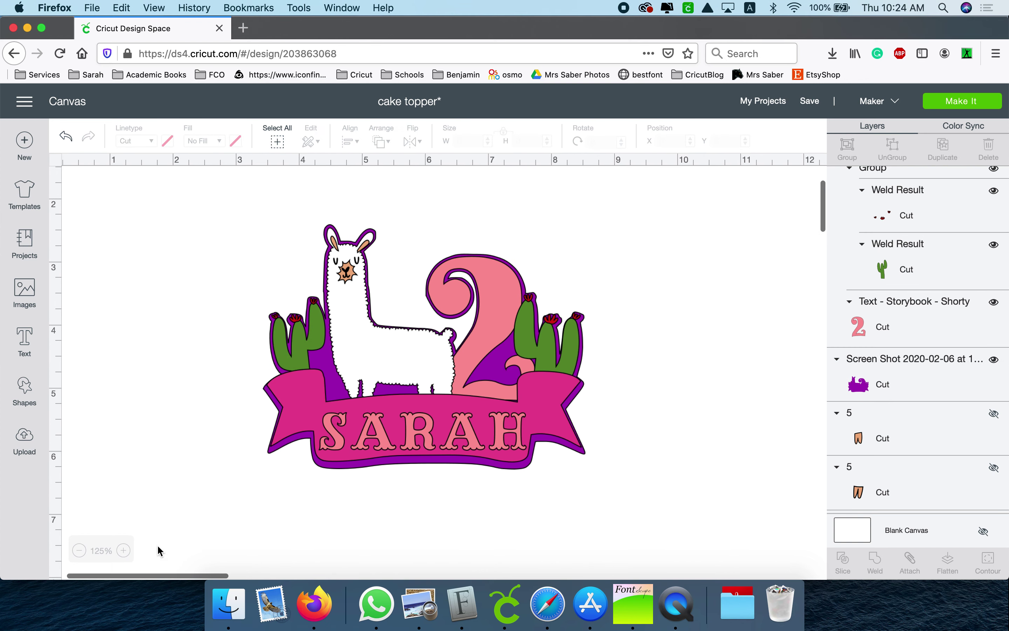
{"action": "left_click", "coordinate": [123, 550]}
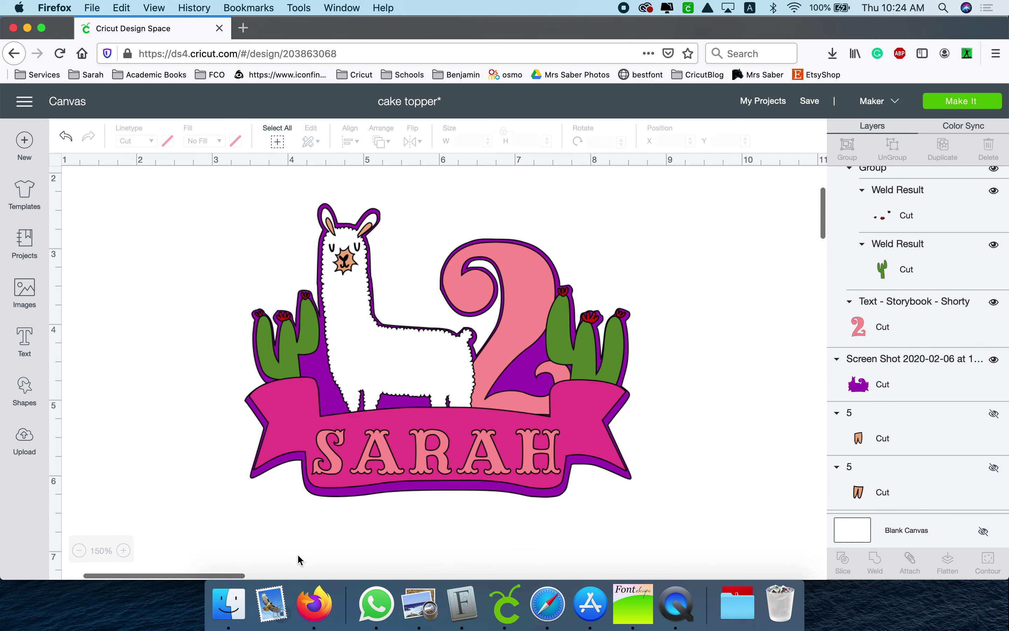